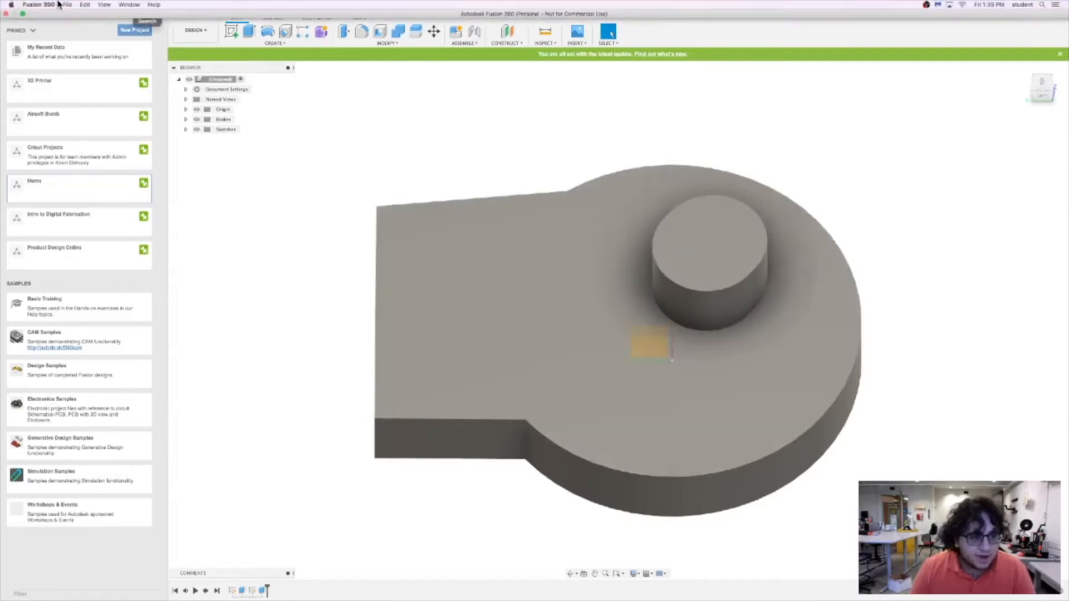
- Create a new design and make its origin planes and axes visible
{"action": "left_click", "coordinate": [69, 4]}
{"action": "left_click", "coordinate": [83, 15]}
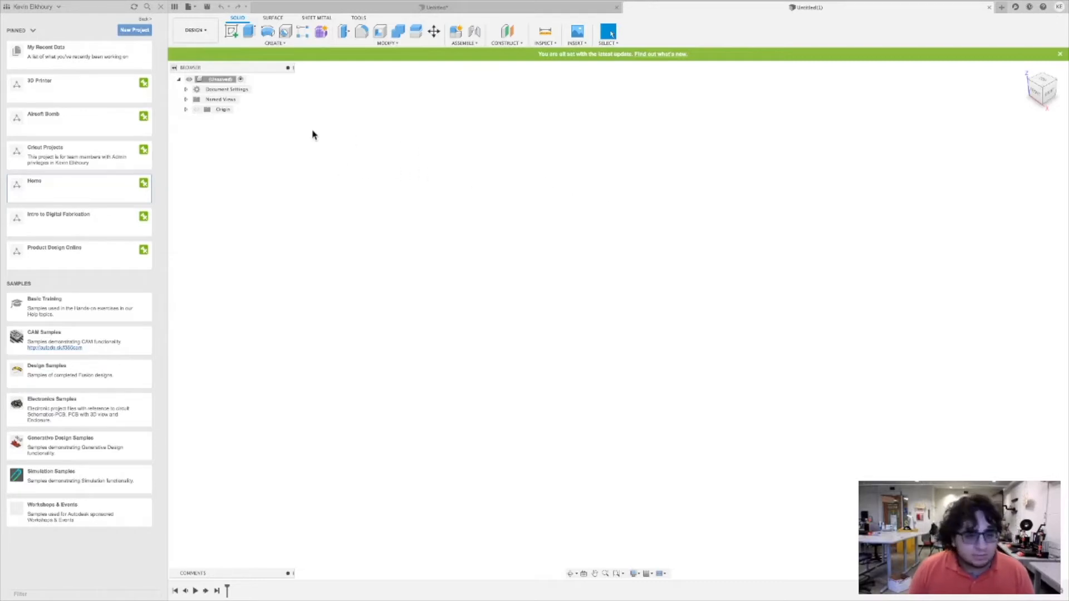
{"action": "left_click", "coordinate": [204, 110]}
{"action": "left_click", "coordinate": [196, 109]}
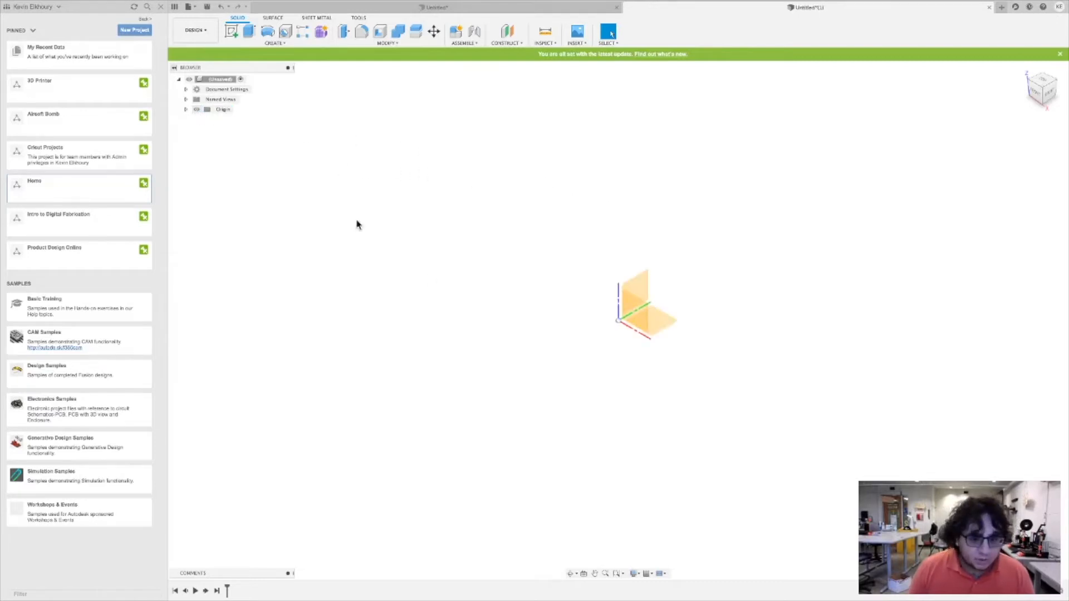
- Start a sketch on the horizontal origin plane and draw a center-diameter circle centred on the origin
{"action": "right_click", "coordinate": [658, 329]}
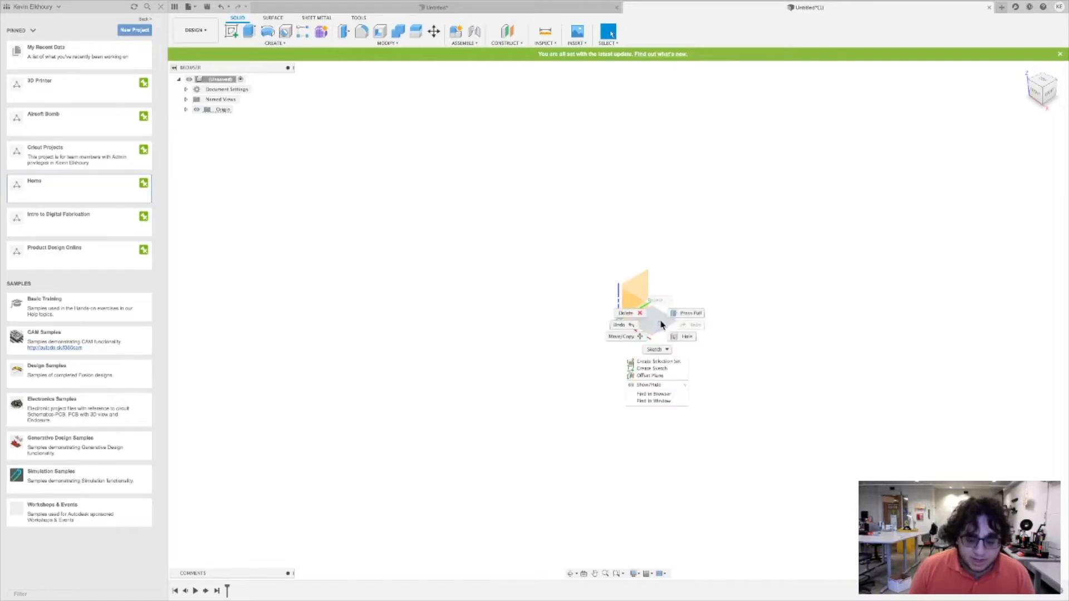
{"action": "left_click", "coordinate": [665, 369]}
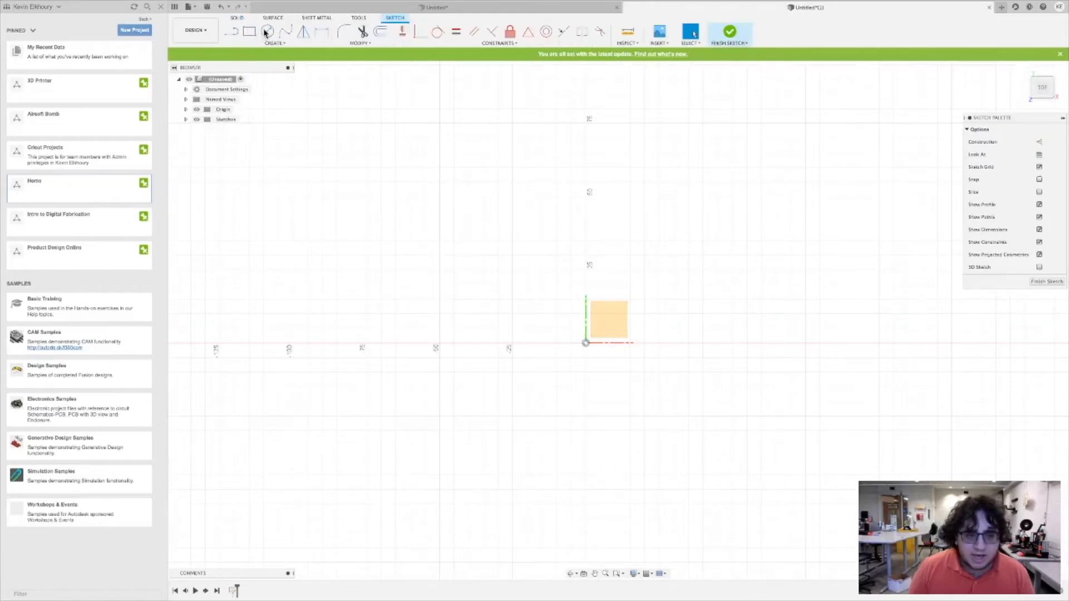
{"action": "left_click", "coordinate": [268, 32]}
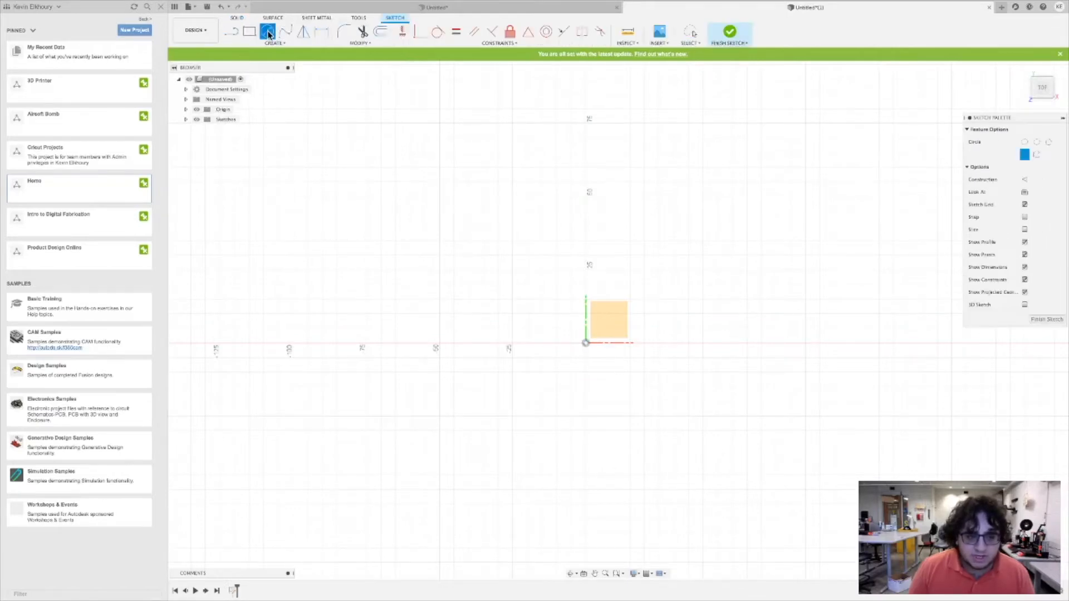
{"action": "left_click", "coordinate": [586, 343]}
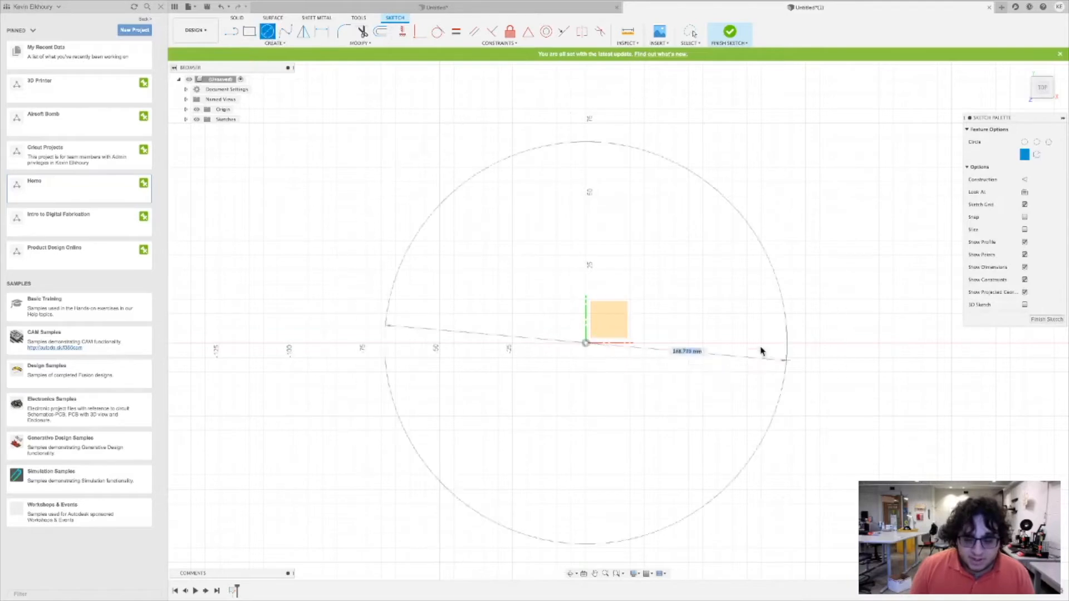
{"action": "left_click", "coordinate": [756, 345]}
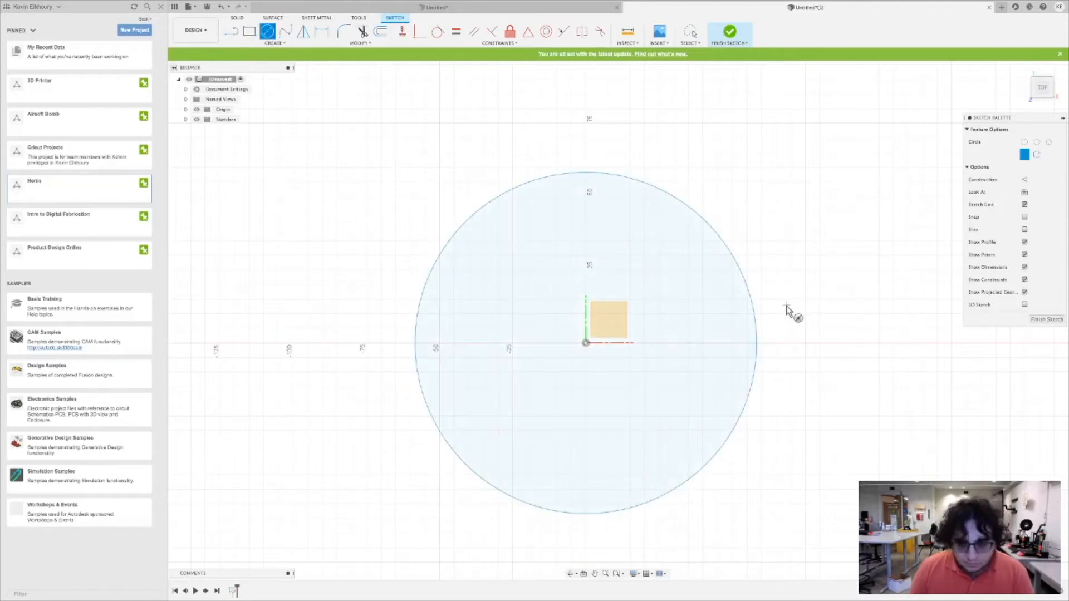
- Resize the circle freehand by its edge to about 74 mm in diameter, keeping its center on the origin
{"action": "key", "text": "Escape"}
{"action": "mouse_move", "coordinate": [750, 293]}
{"action": "left_mouse_down"}
{"action": "mouse_move", "coordinate": [699, 293]}
{"action": "mouse_move", "coordinate": [859, 266]}
{"action": "mouse_move", "coordinate": [663, 315]}
{"action": "mouse_move", "coordinate": [839, 278]}
{"action": "mouse_move", "coordinate": [766, 291]}
{"action": "mouse_move", "coordinate": [573, 229]}
{"action": "mouse_move", "coordinate": [721, 248]}
{"action": "mouse_move", "coordinate": [652, 273]}
{"action": "left_mouse_up"}
{"action": "key", "text": "l"}
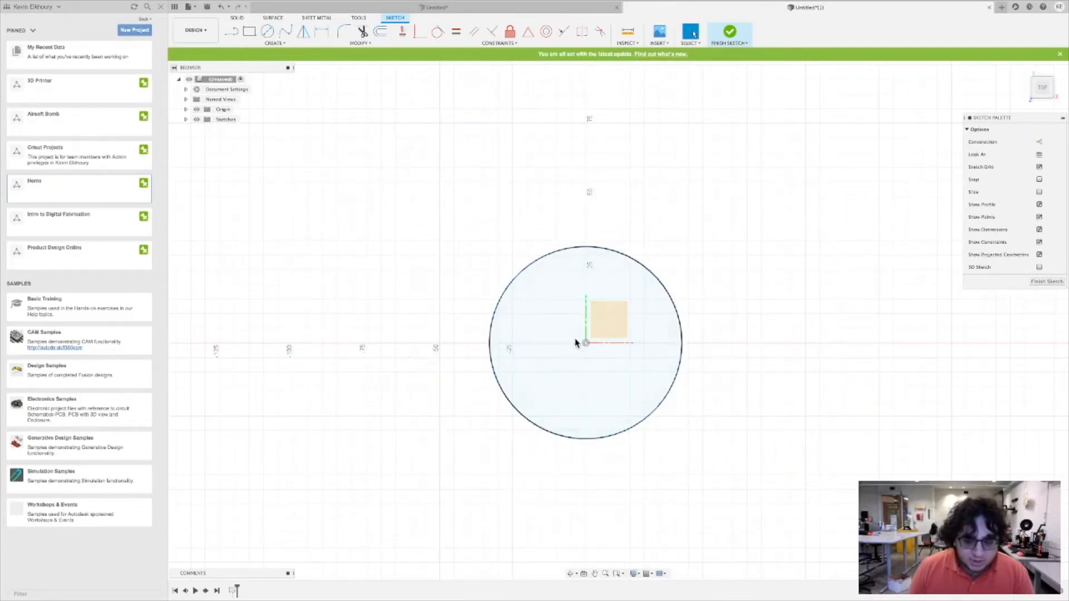
{"action": "left_click", "coordinate": [586, 343]}
{"action": "key", "text": "Escape"}
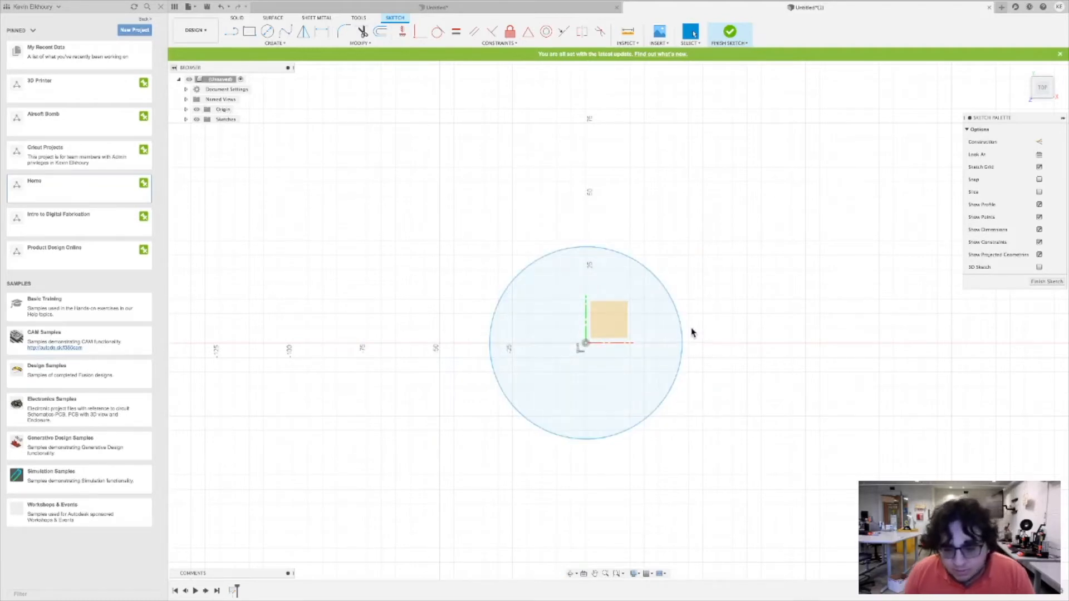
{"action": "mouse_move", "coordinate": [680, 322]}
{"action": "left_mouse_down"}
{"action": "mouse_move", "coordinate": [699, 313]}
{"action": "mouse_move", "coordinate": [664, 312]}
{"action": "mouse_move", "coordinate": [695, 325]}
{"action": "left_mouse_up"}
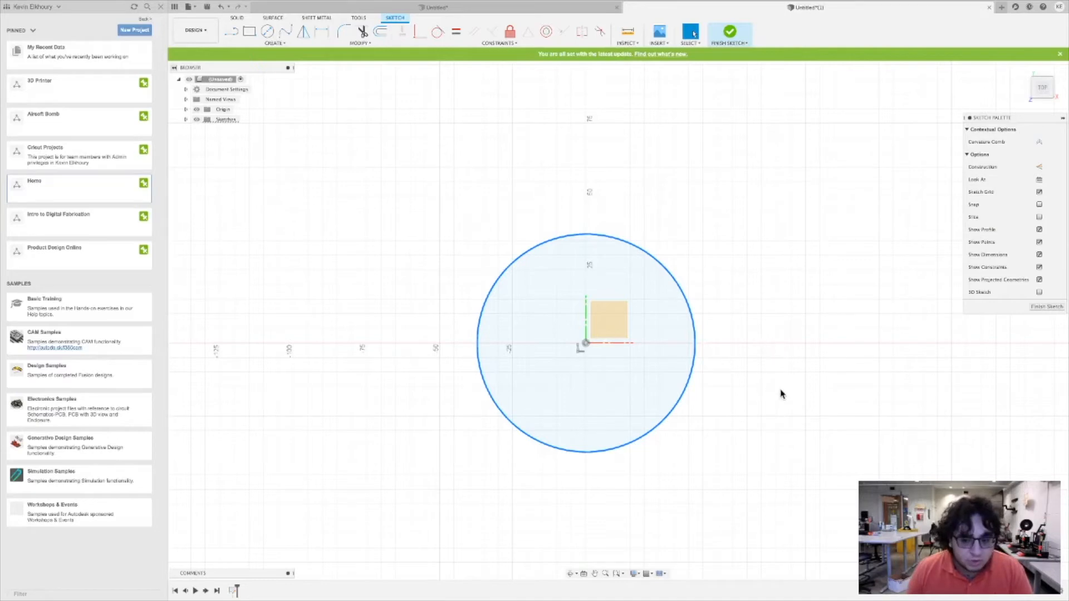
- Add a diameter dimension to the circle and place its label outside the circle's upper-right edge
{"action": "key", "text": "d"}
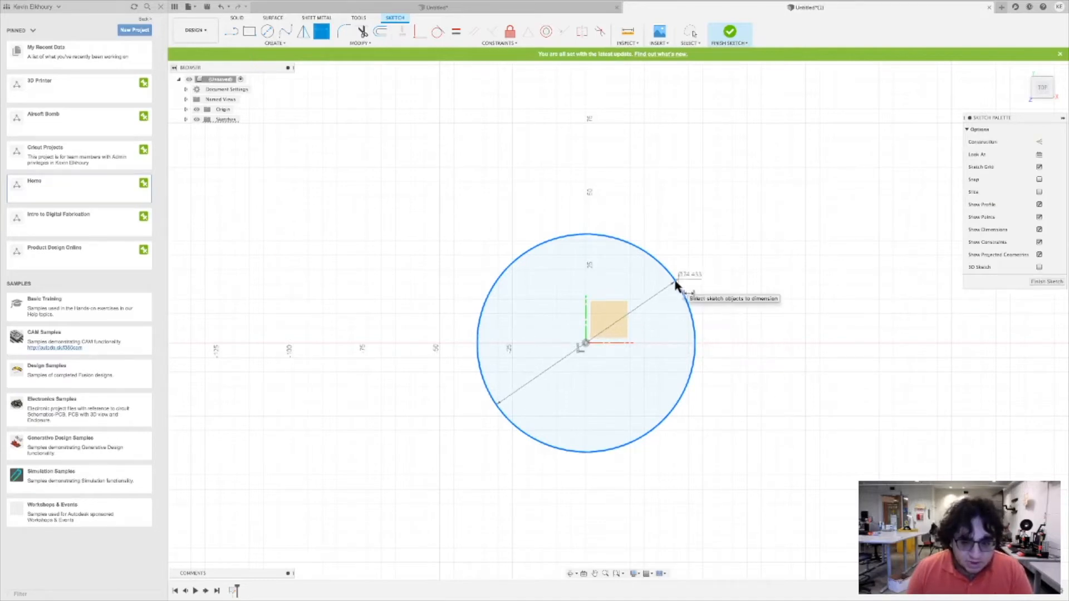
{"action": "left_click", "coordinate": [696, 295]}
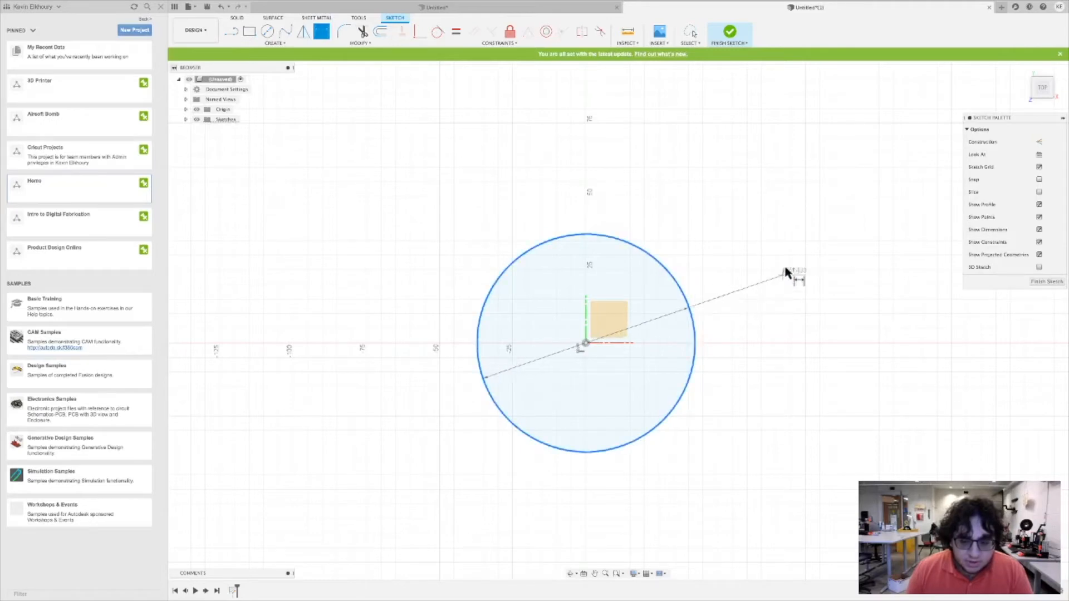
{"action": "left_click", "coordinate": [794, 350]}
{"action": "key", "text": "Return"}
{"action": "key", "text": "Escape"}
{"action": "left_click_drag", "start_coordinate": [757, 352], "coordinate": [747, 310]}
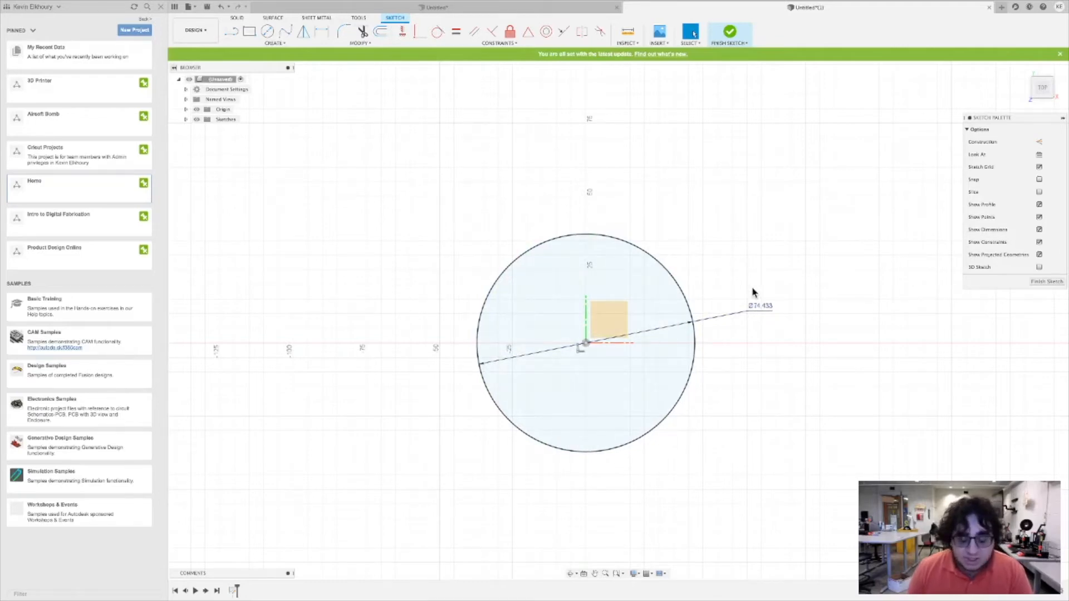
- Move the diameter label to the circle's lower-left side and set the circle's diameter to 50 mm
{"action": "left_click_drag", "start_coordinate": [749, 312], "coordinate": [417, 443]}
{"action": "double_click", "coordinate": [429, 439]}
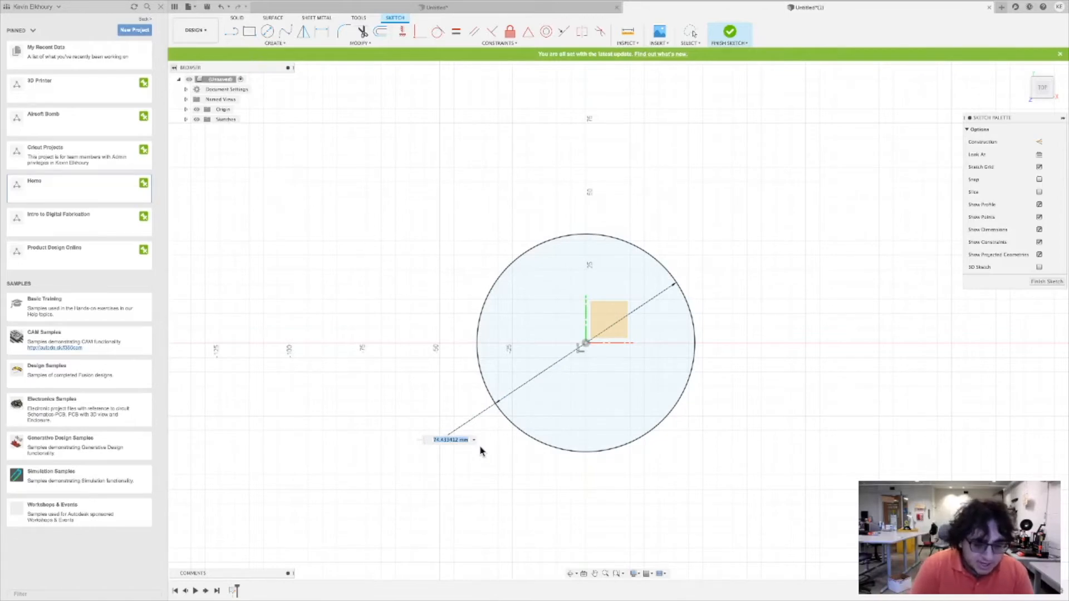
{"action": "key", "text": "BackSpace"}
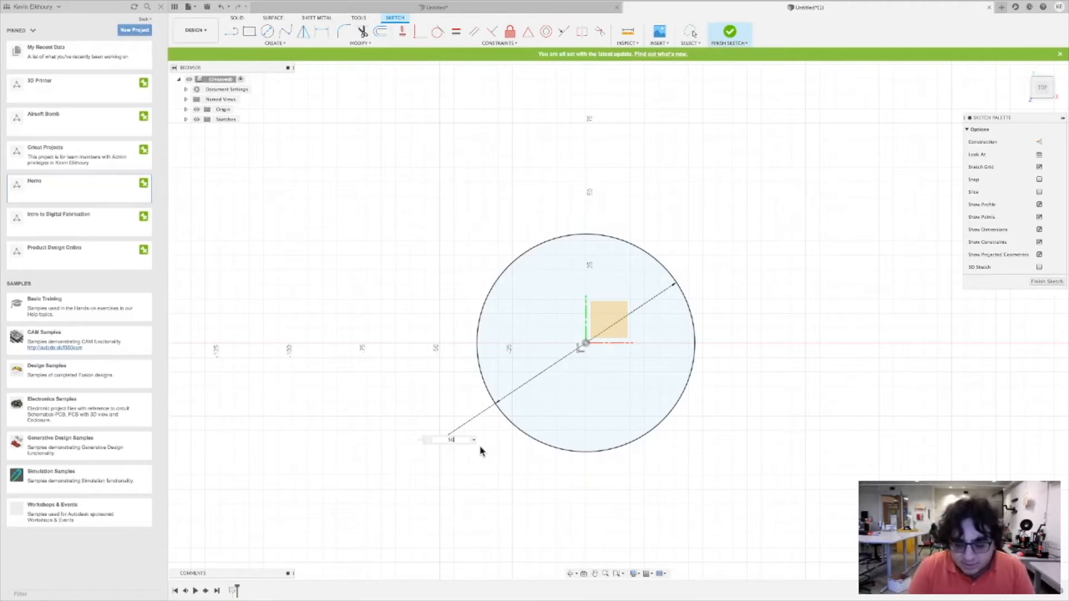
{"action": "key", "text": "Return"}
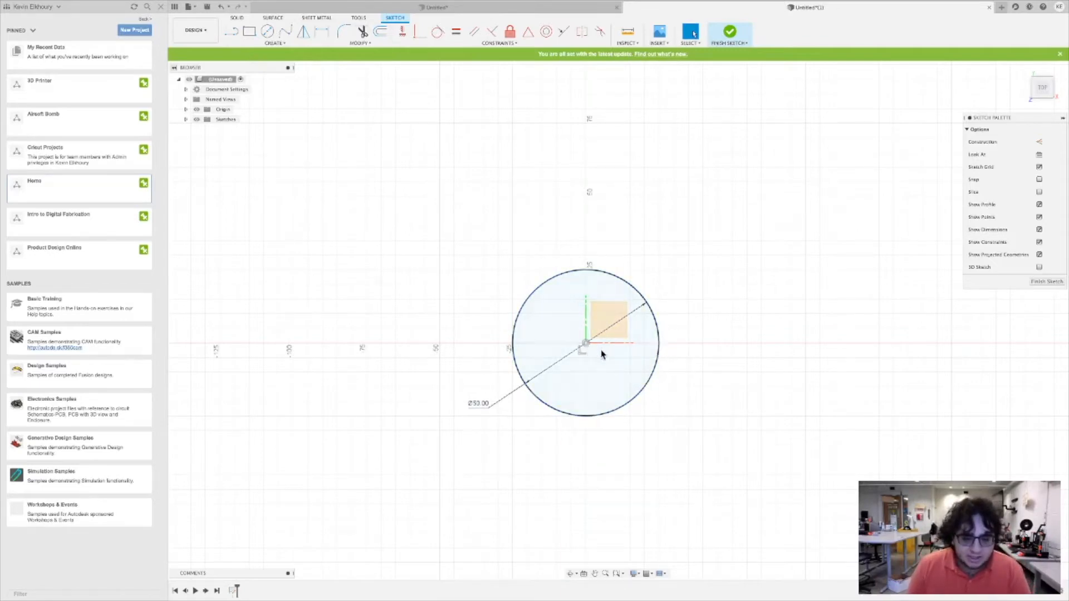
{"action": "left_click_drag", "start_coordinate": [658, 323], "coordinate": [743, 478]}
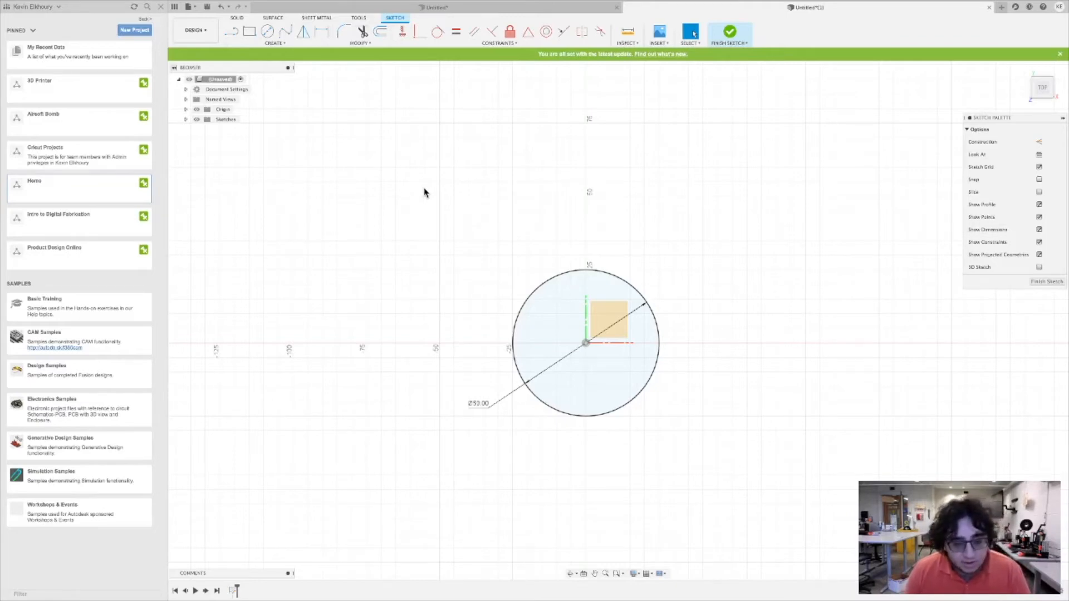
- Find the rectangle command in the sketch shortcuts and draw a center rectangle directly above the circle
{"action": "key", "text": "s"}
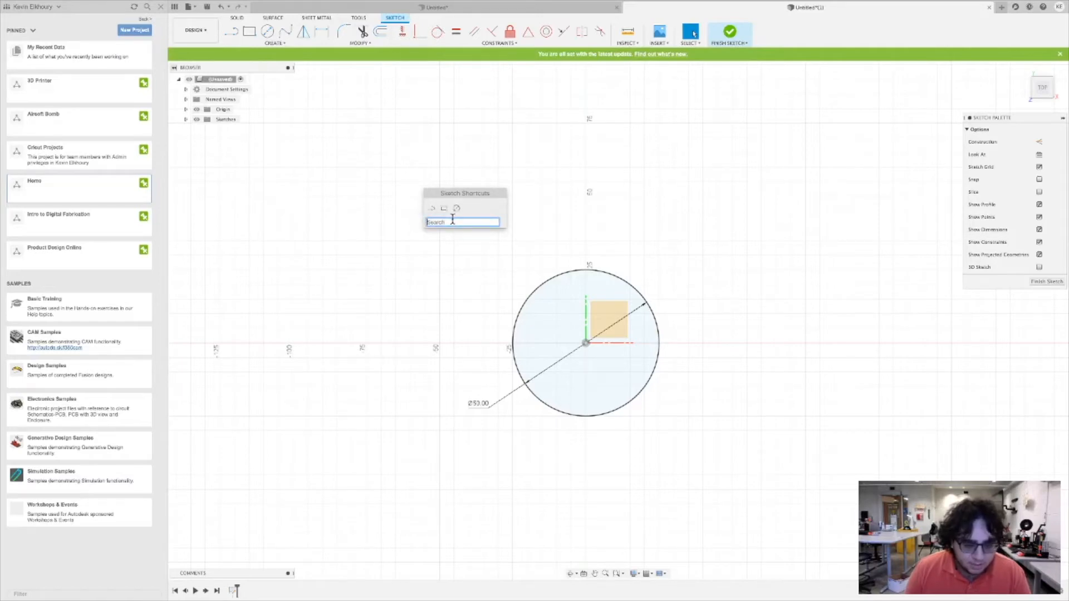
{"action": "type", "text": "recang"}
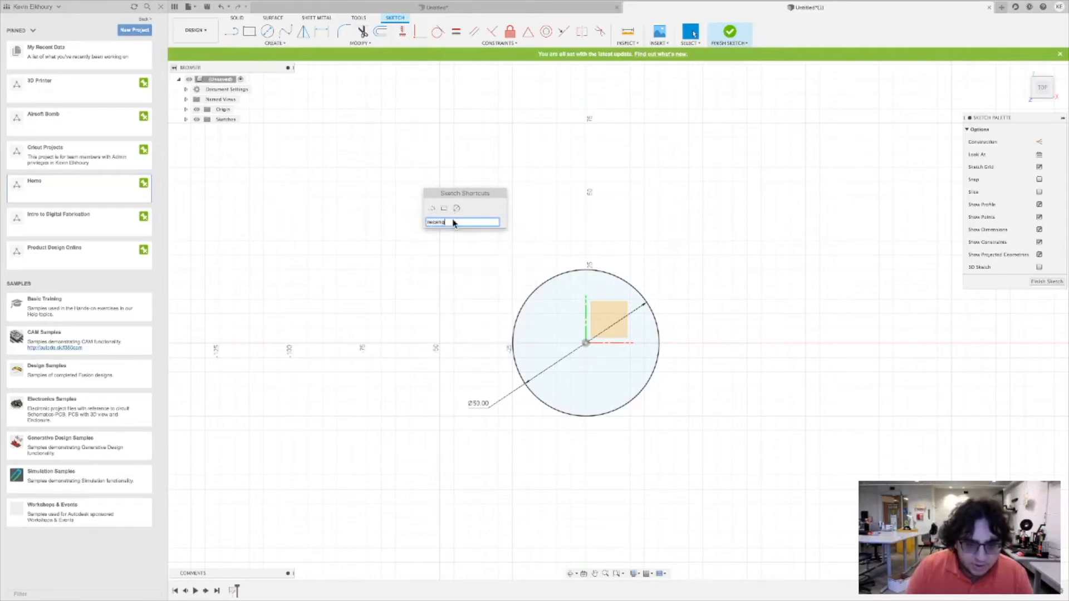
{"action": "key", "text": "BackSpace"}
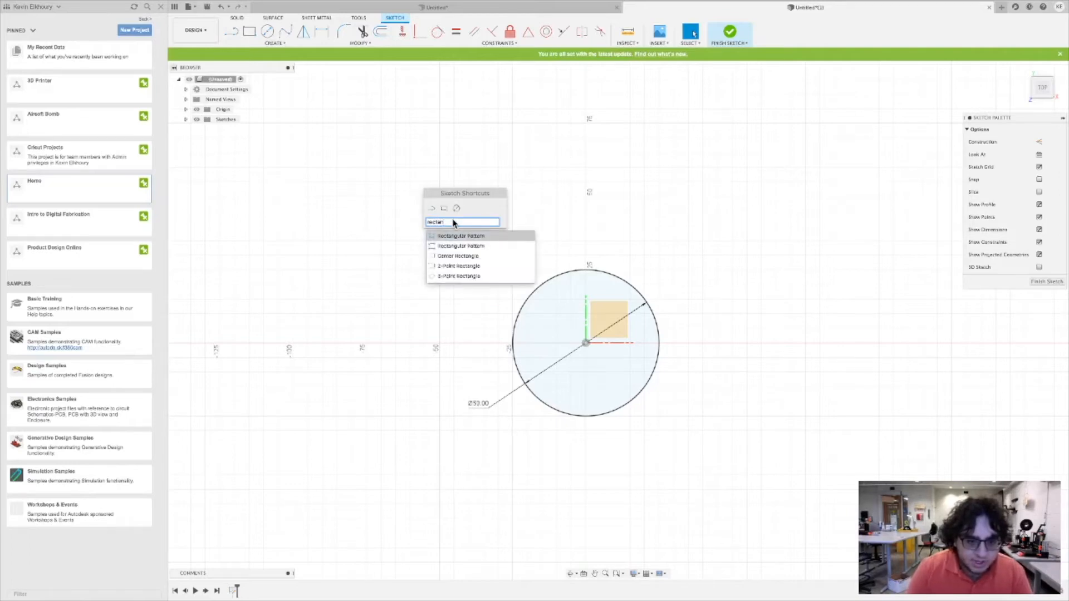
{"action": "left_click", "coordinate": [482, 268]}
{"action": "left_click", "coordinate": [581, 171]}
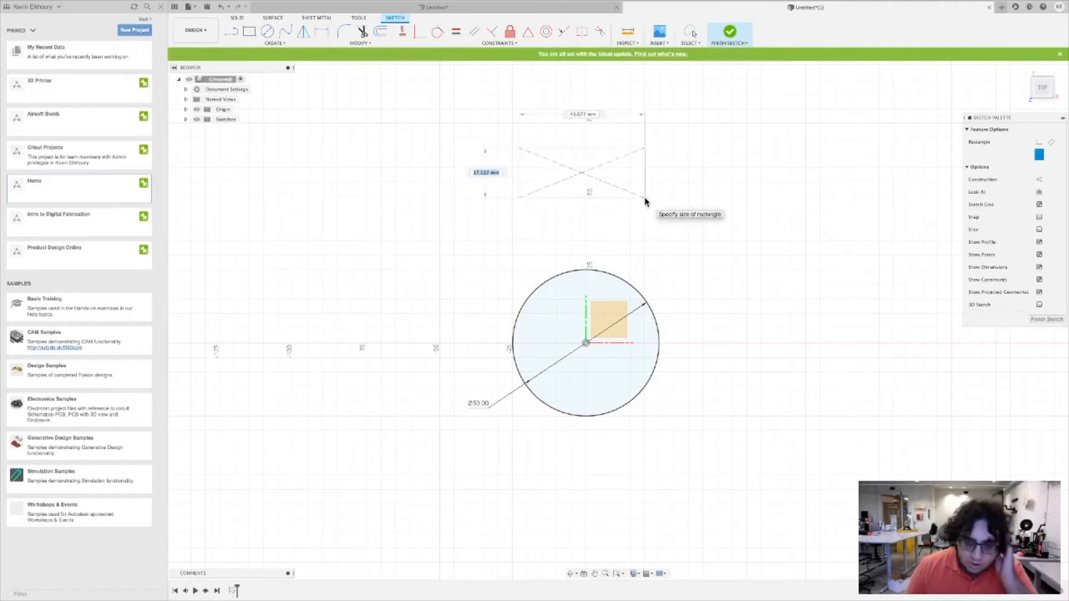
{"action": "left_click", "coordinate": [658, 223]}
{"action": "key", "text": "Escape"}
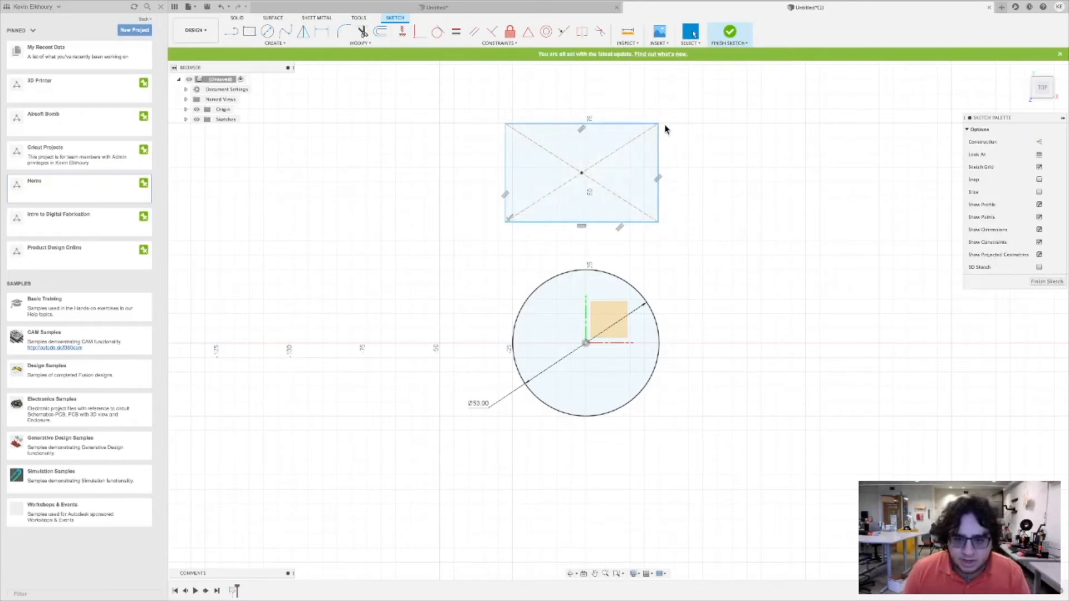
- Stretch and rotate the rectangle freehand by its corners, and place it tilted above and left of the circle by its center point
{"action": "left_click_drag", "start_coordinate": [658, 126], "coordinate": [297, 107]}
{"action": "left_click", "coordinate": [466, 172]}
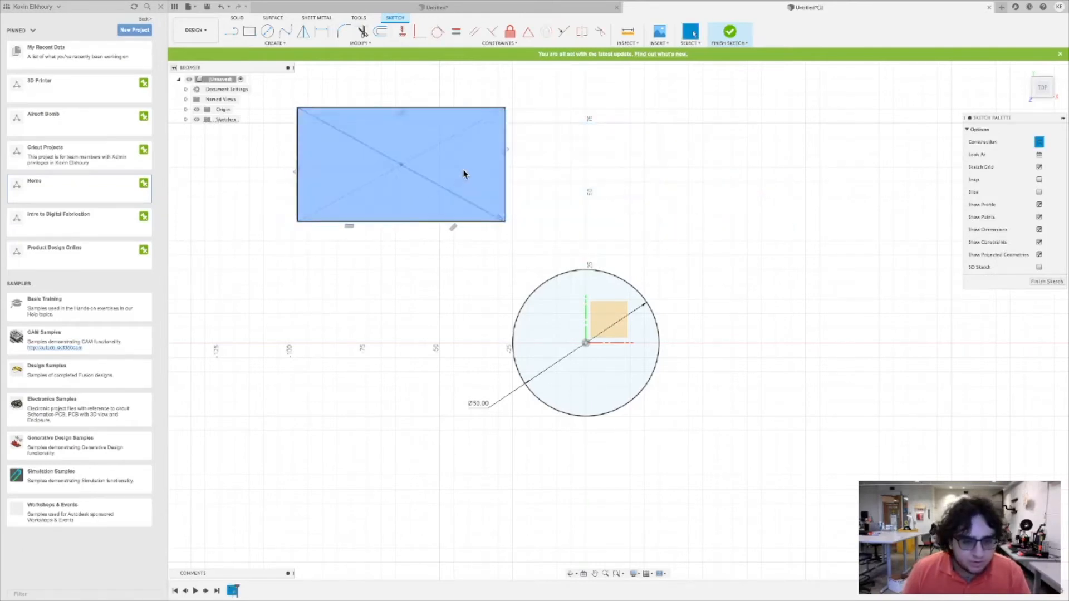
{"action": "left_click_drag", "start_coordinate": [506, 108], "coordinate": [724, 134]}
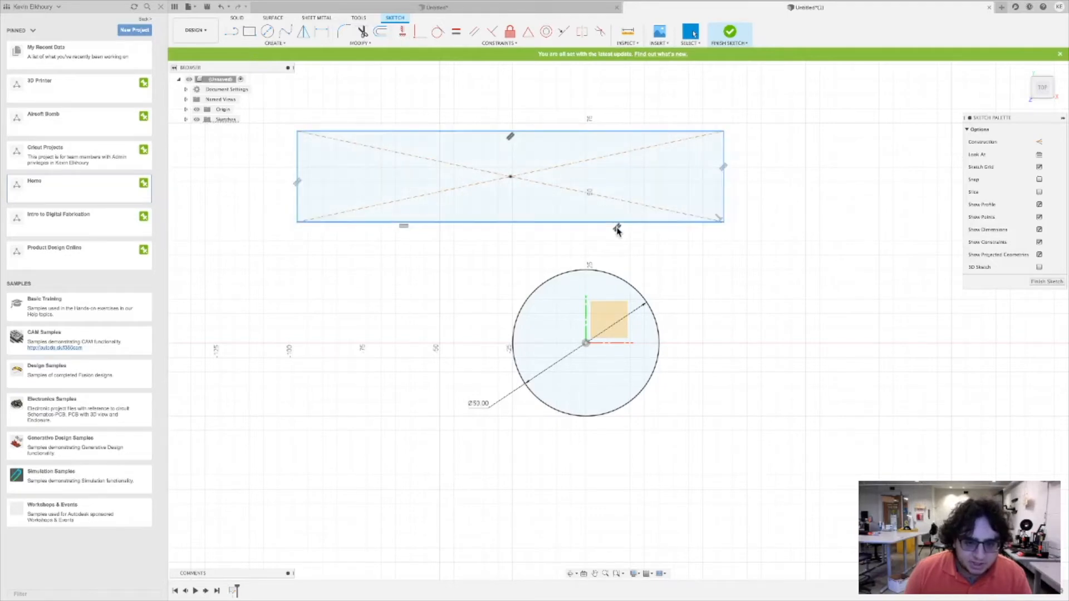
{"action": "left_click_drag", "start_coordinate": [723, 223], "coordinate": [454, 261]}
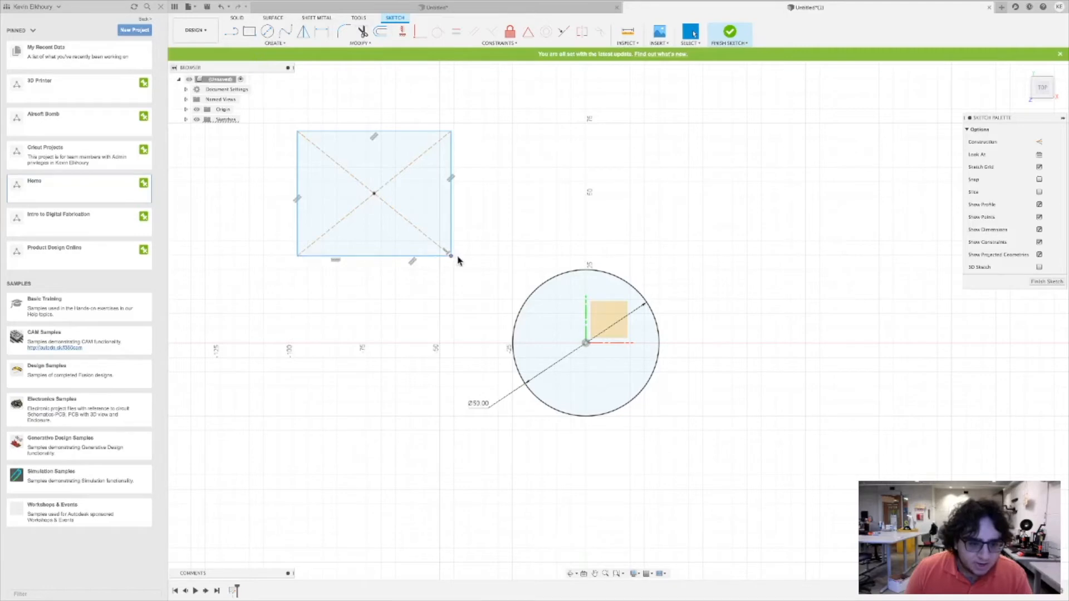
{"action": "left_click_drag", "start_coordinate": [451, 255], "coordinate": [466, 212]}
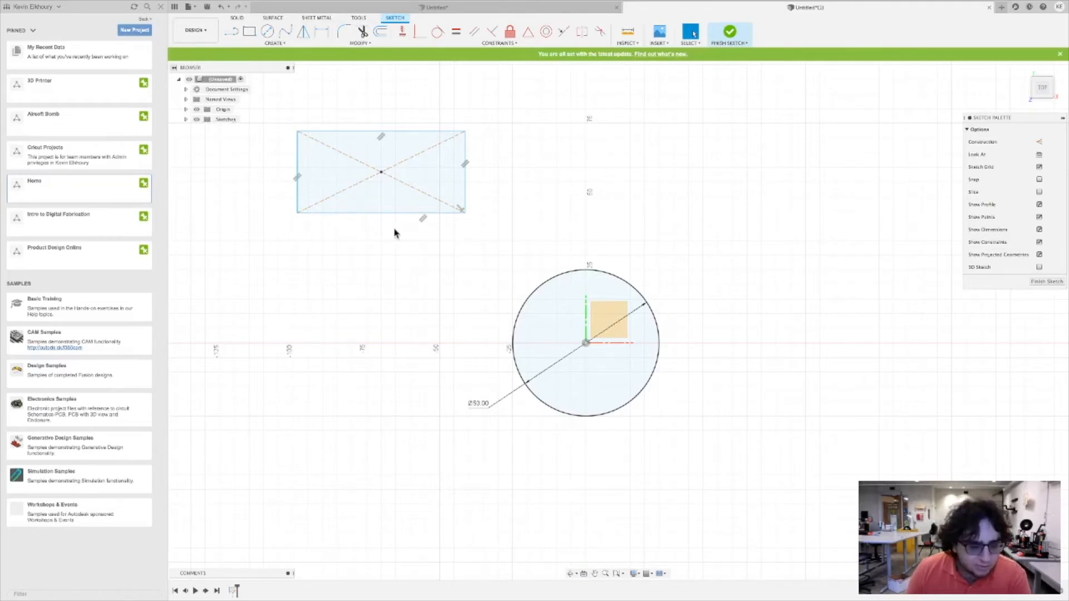
{"action": "left_click_drag", "start_coordinate": [467, 219], "coordinate": [200, 237]}
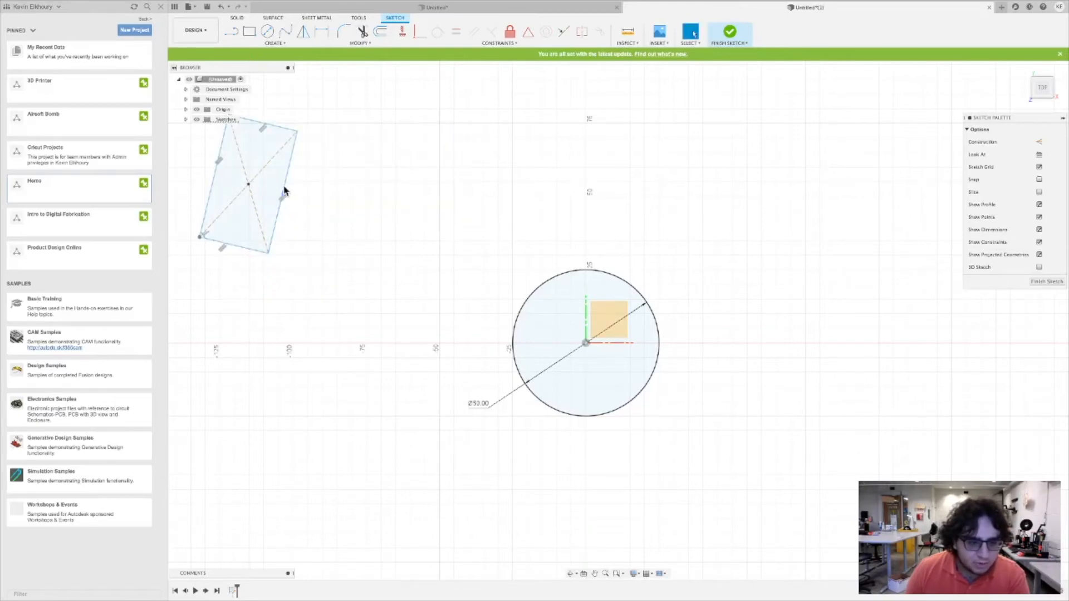
{"action": "left_click_drag", "start_coordinate": [249, 189], "coordinate": [453, 211]}
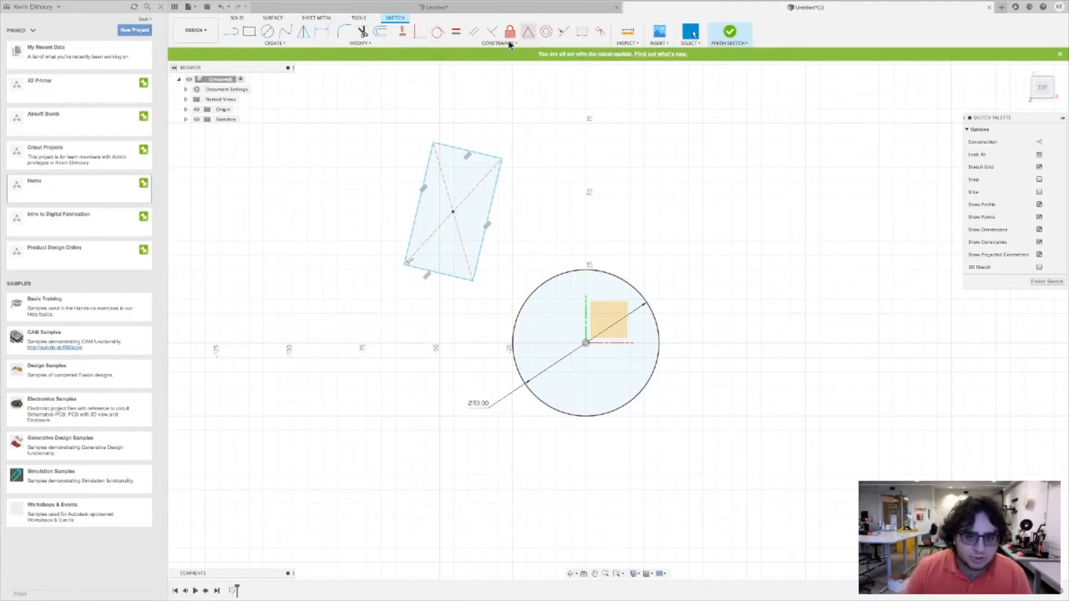
- Apply a Horizontal/Vertical constraint to the tilted rectangle's lower edge
{"action": "left_click", "coordinate": [402, 32]}
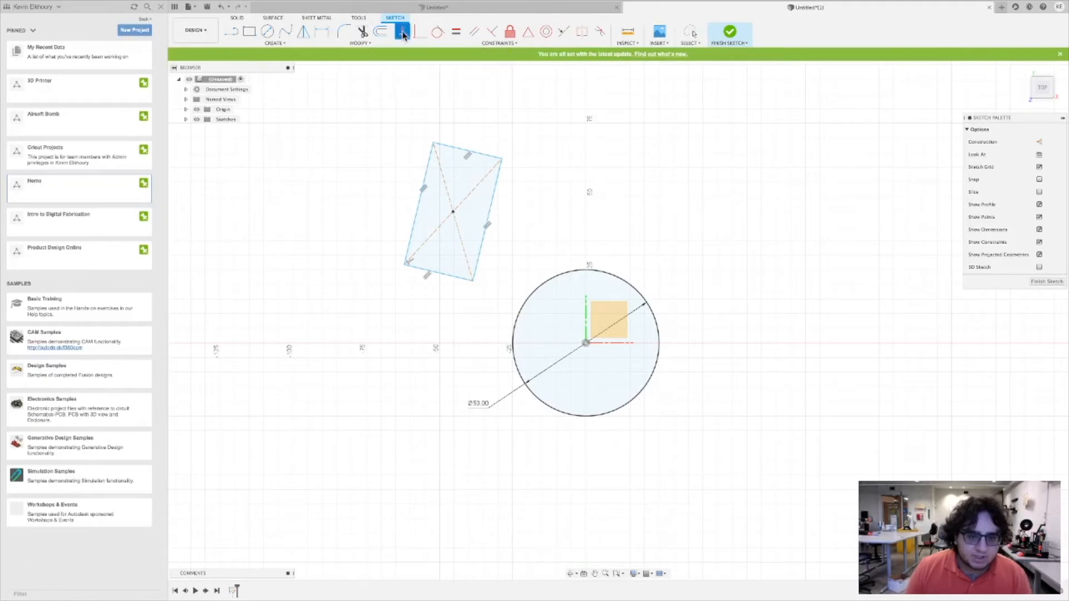
{"action": "left_click", "coordinate": [445, 278]}
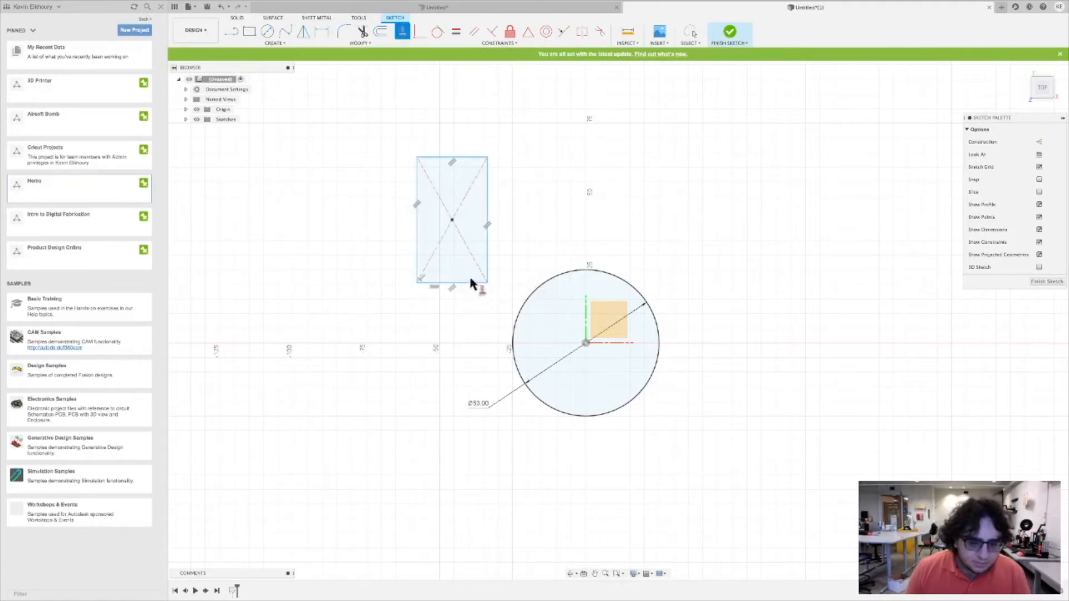
{"action": "key", "text": "Escape"}
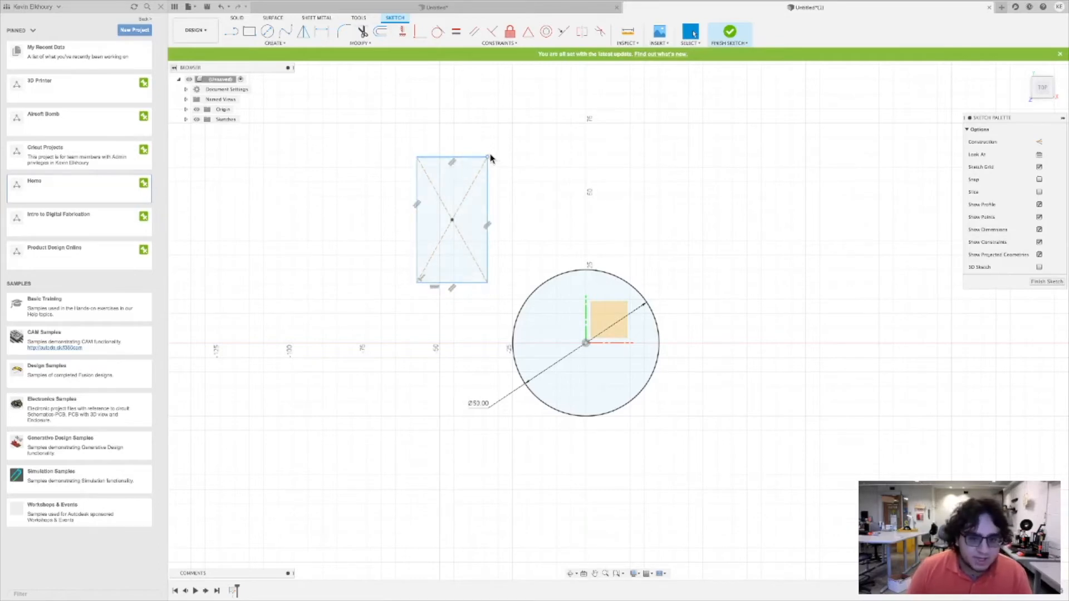
- Resize the leveled rectangle freehand by its upper-right corner and reposition it by its center point, clear of the circle's upper-left side
{"action": "left_click_drag", "start_coordinate": [489, 161], "coordinate": [553, 124]}
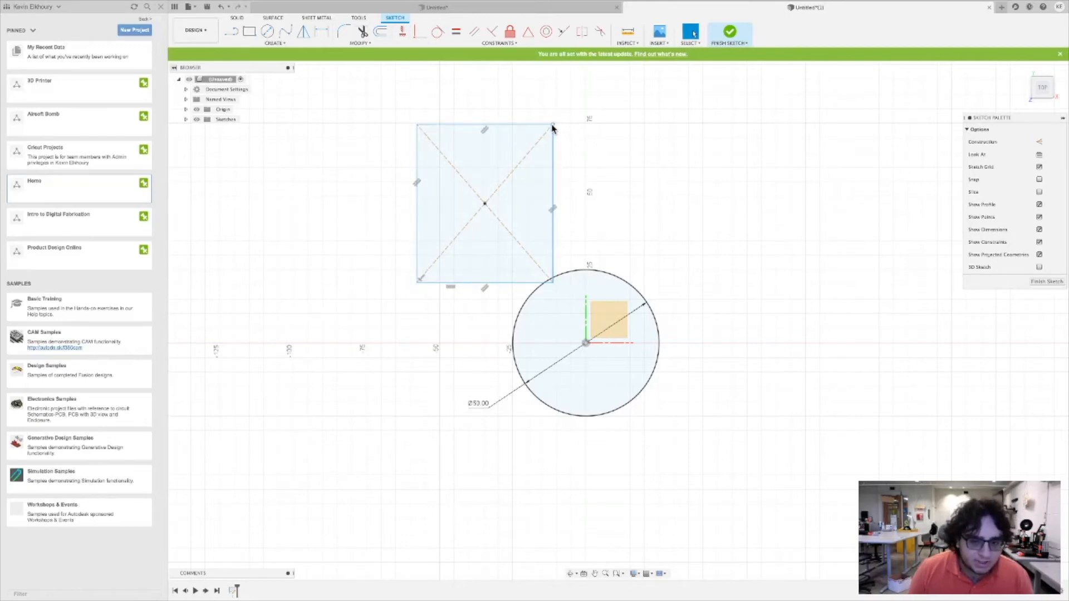
{"action": "mouse_move", "coordinate": [553, 127]}
{"action": "left_mouse_down"}
{"action": "mouse_move", "coordinate": [410, 179]}
{"action": "mouse_move", "coordinate": [299, 239]}
{"action": "mouse_move", "coordinate": [338, 131]}
{"action": "mouse_move", "coordinate": [302, 137]}
{"action": "left_mouse_up"}
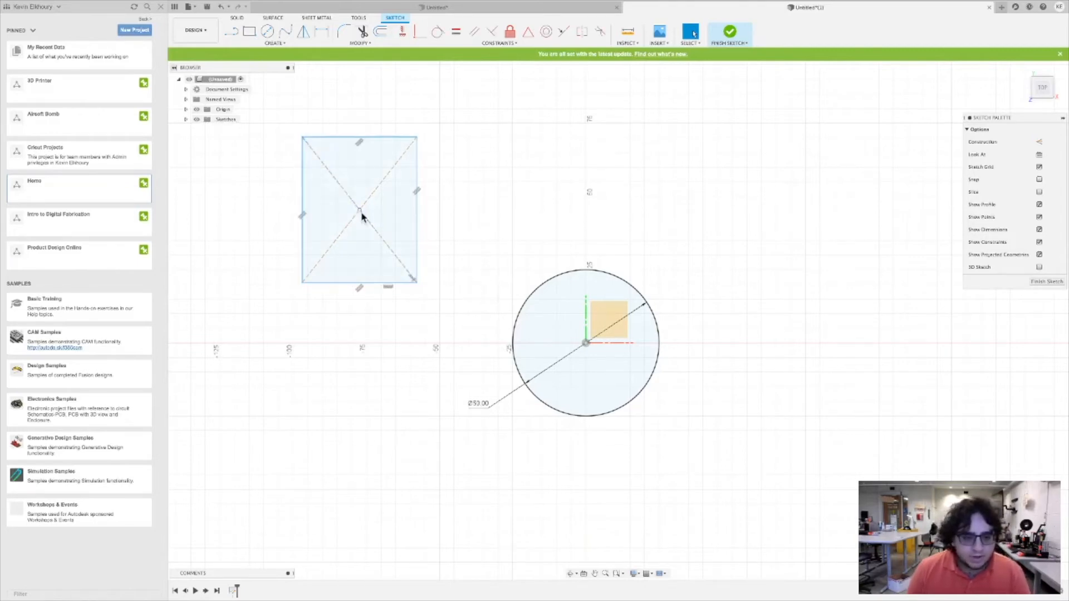
{"action": "left_click_drag", "start_coordinate": [359, 210], "coordinate": [402, 229]}
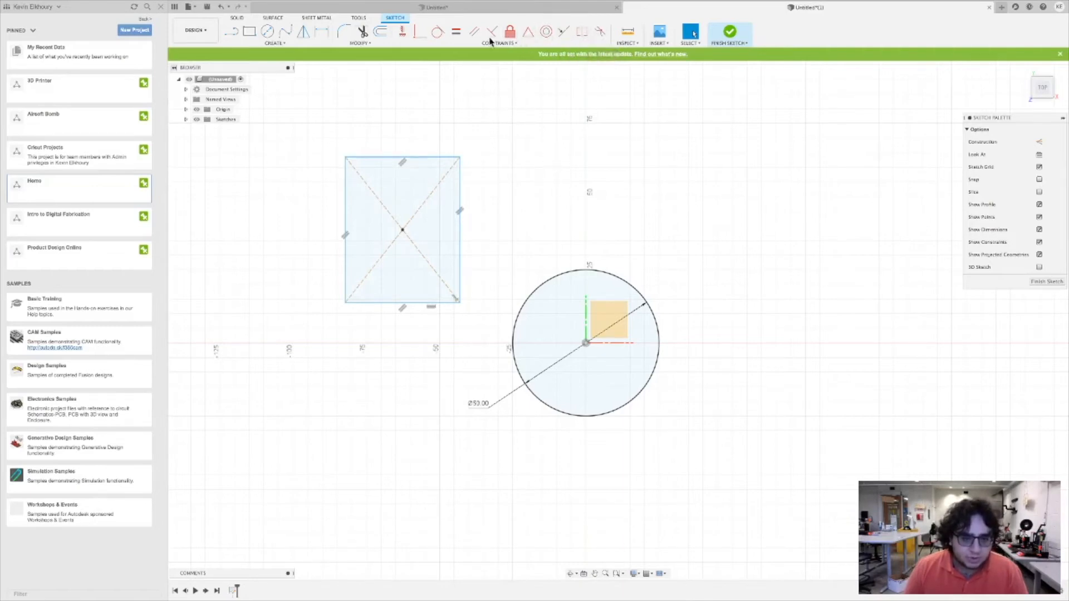
- Apply a Tangent constraint between the circle and the rectangle's right edge
{"action": "left_click", "coordinate": [439, 34]}
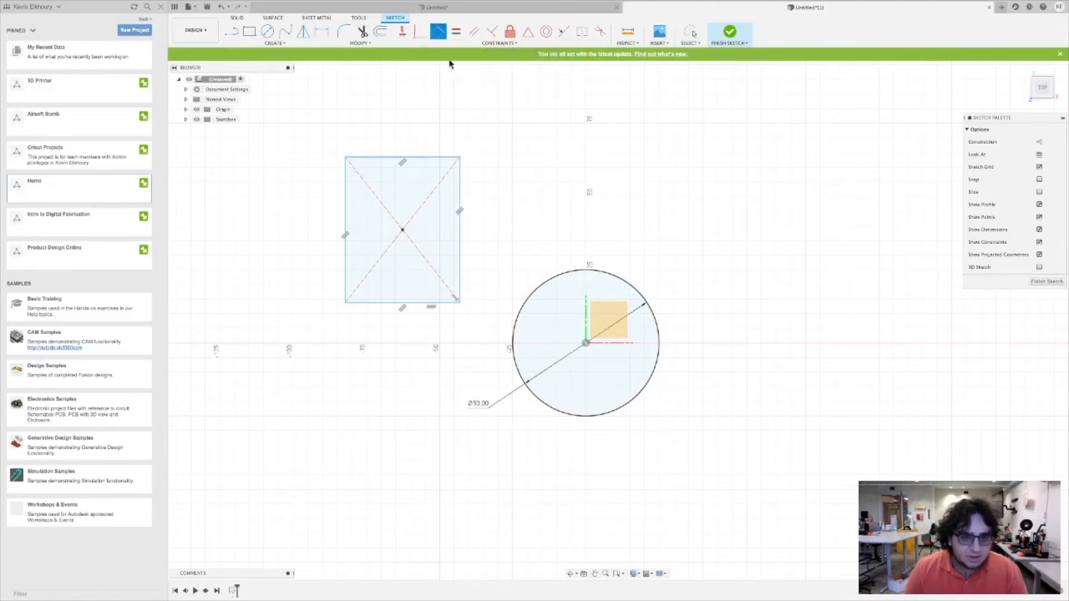
{"action": "left_click", "coordinate": [532, 299]}
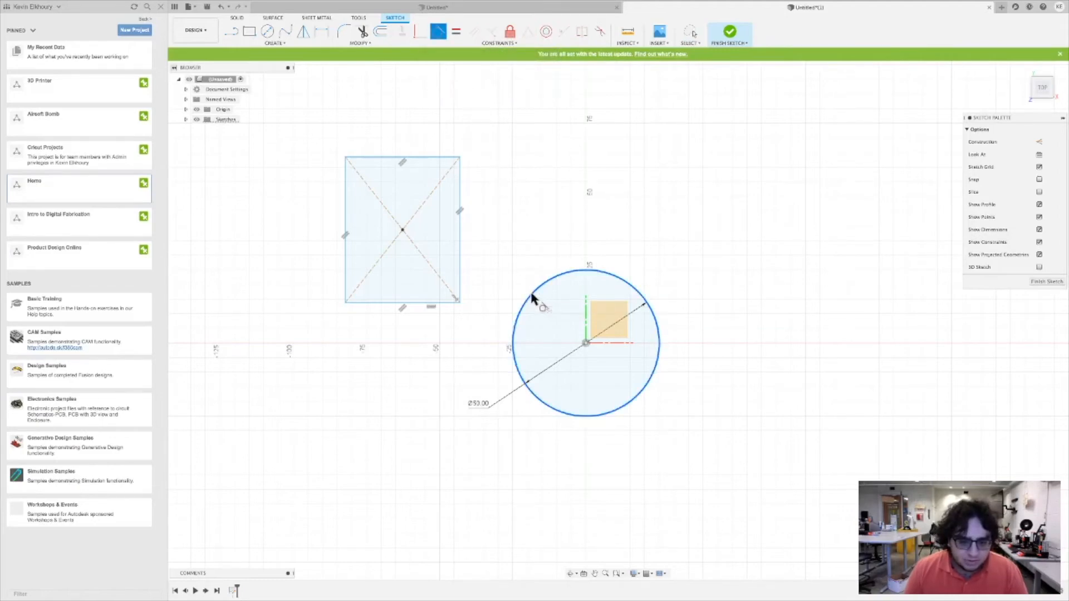
{"action": "left_click", "coordinate": [460, 249]}
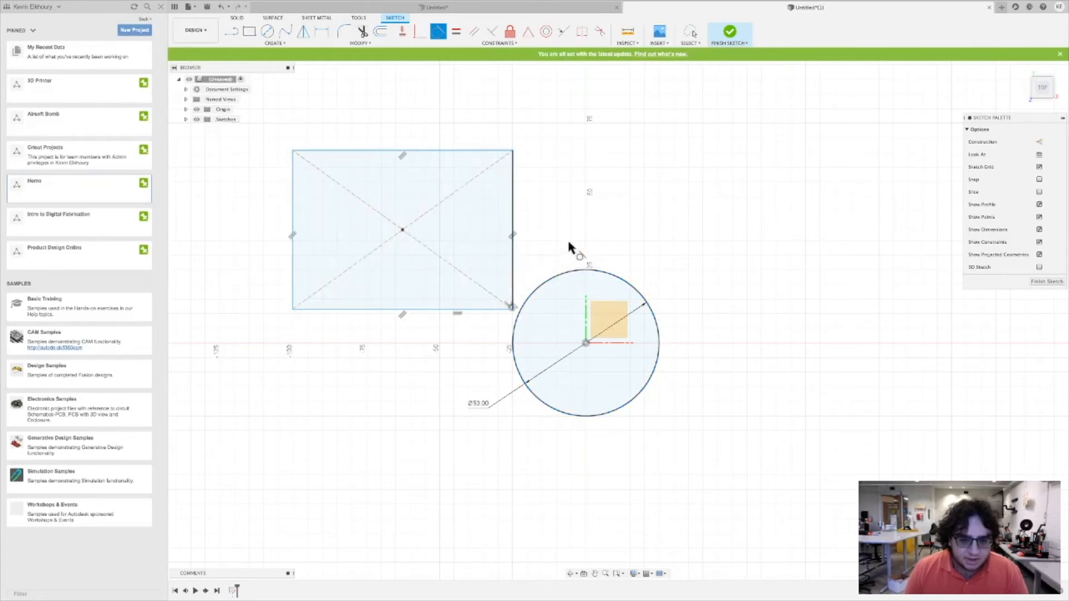
- Reshape the rectangle freehand by its corners and left edge, stretching its tangent edge below the circle and narrowing it into a tall rectangle left of the circle
{"action": "left_click_drag", "start_coordinate": [512, 155], "coordinate": [544, 134]}
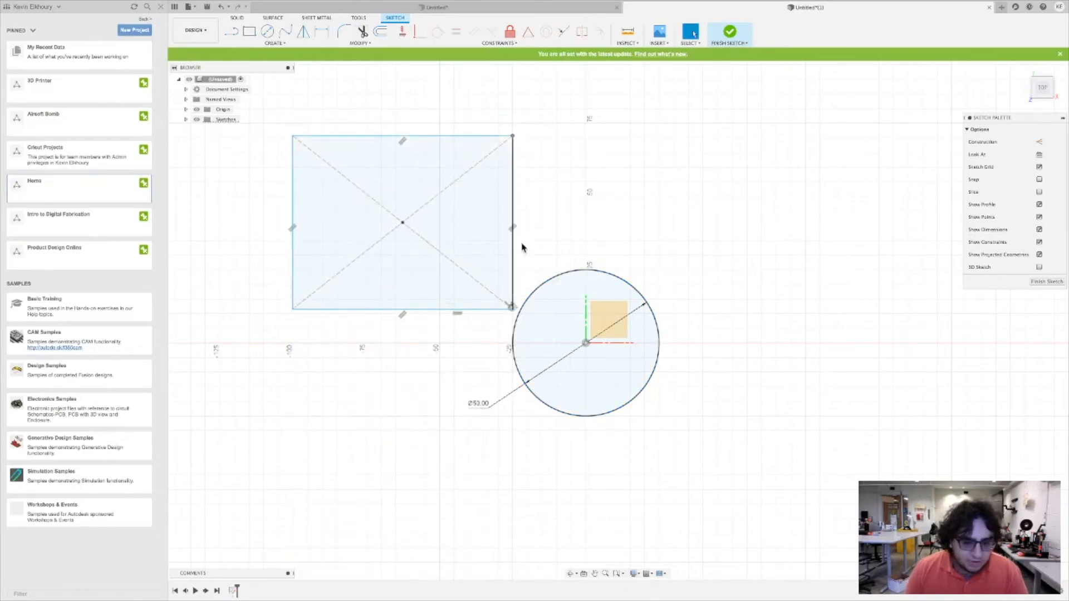
{"action": "left_click_drag", "start_coordinate": [513, 315], "coordinate": [637, 500]}
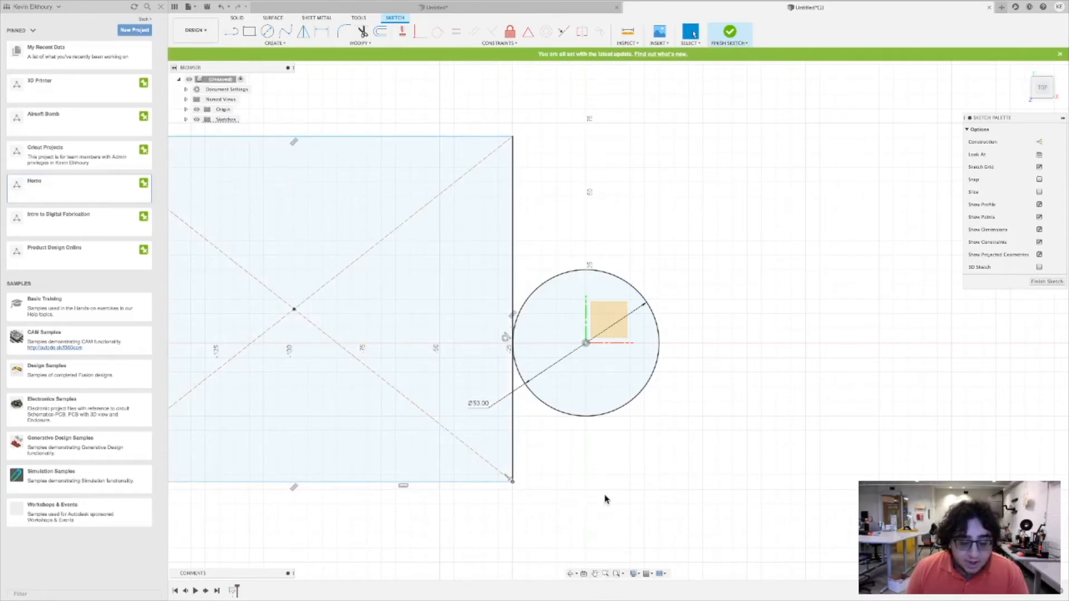
{"action": "left_click", "coordinate": [595, 573]}
{"action": "mouse_move", "coordinate": [588, 546]}
{"action": "left_mouse_down"}
{"action": "mouse_move", "coordinate": [670, 538]}
{"action": "mouse_move", "coordinate": [776, 563]}
{"action": "mouse_move", "coordinate": [678, 563]}
{"action": "left_mouse_up"}
{"action": "key", "text": "Escape"}
{"action": "mouse_move", "coordinate": [171, 404]}
{"action": "left_mouse_down"}
{"action": "mouse_move", "coordinate": [900, 401]}
{"action": "mouse_move", "coordinate": [345, 385]}
{"action": "left_mouse_up"}
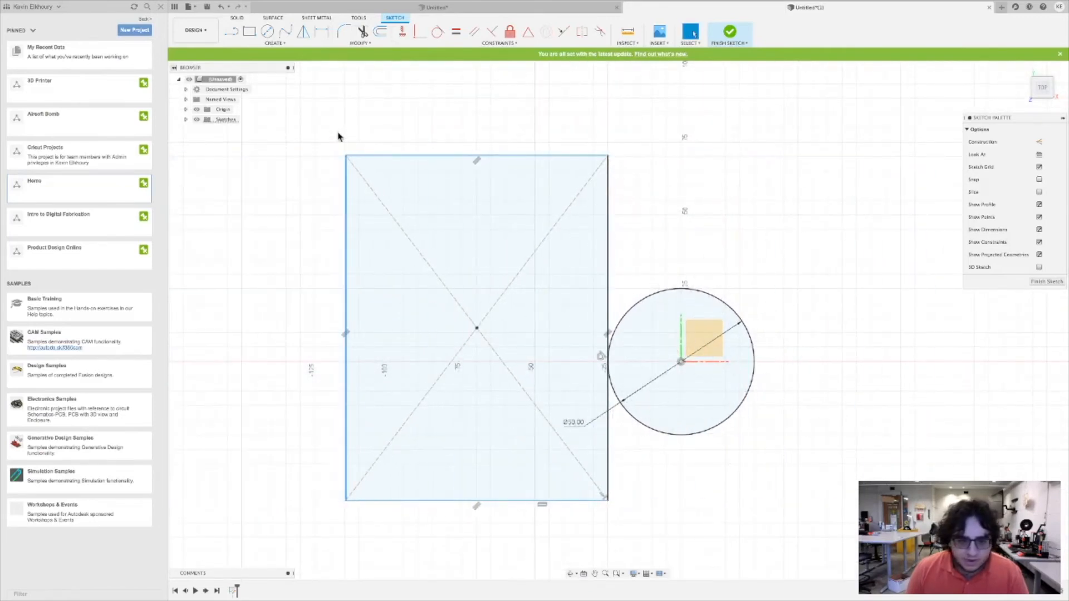
{"action": "left_click_drag", "start_coordinate": [349, 158], "coordinate": [411, 226]}
{"action": "left_click", "coordinate": [595, 573]}
{"action": "mouse_move", "coordinate": [742, 484]}
{"action": "left_mouse_down"}
{"action": "mouse_move", "coordinate": [633, 499]}
{"action": "mouse_move", "coordinate": [624, 477]}
{"action": "mouse_move", "coordinate": [634, 482]}
{"action": "left_mouse_up"}
{"action": "key", "text": "Escape"}
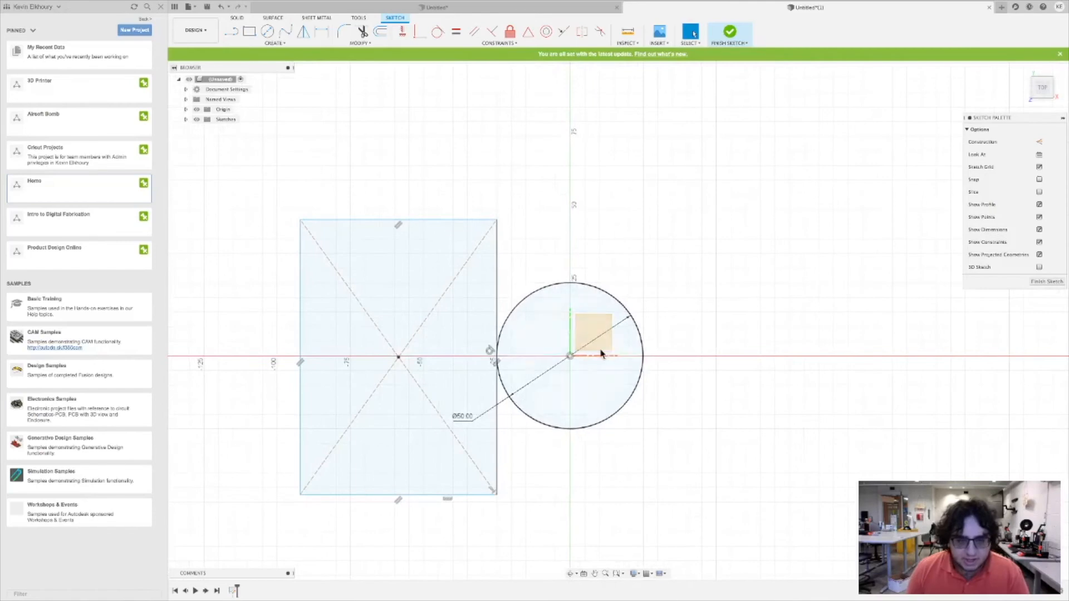
{"action": "left_click", "coordinate": [439, 32]}
{"action": "left_click", "coordinate": [301, 349]}
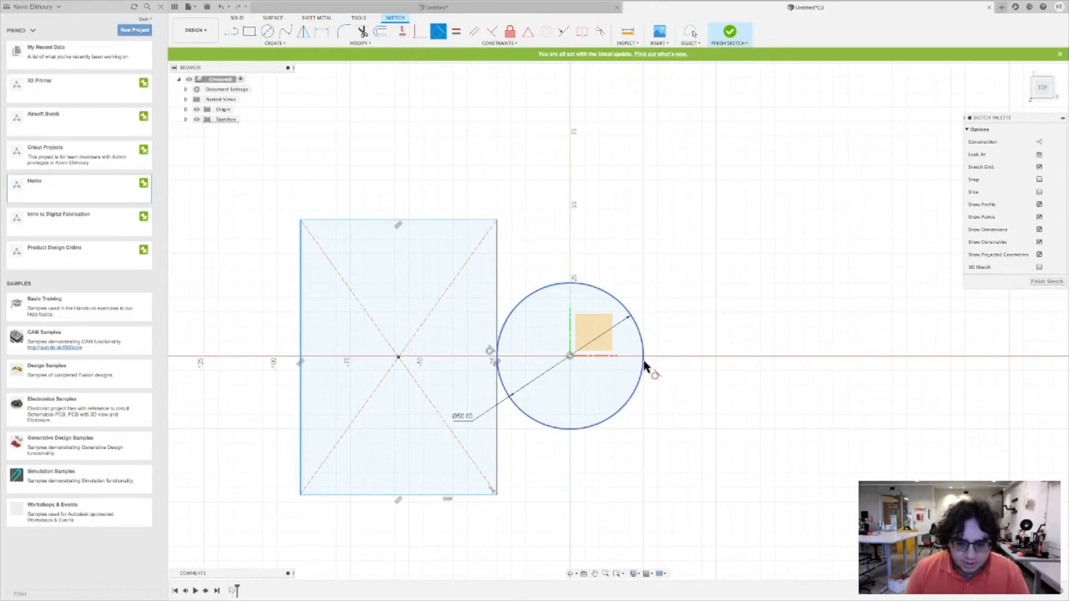
{"action": "key", "text": "Escape"}
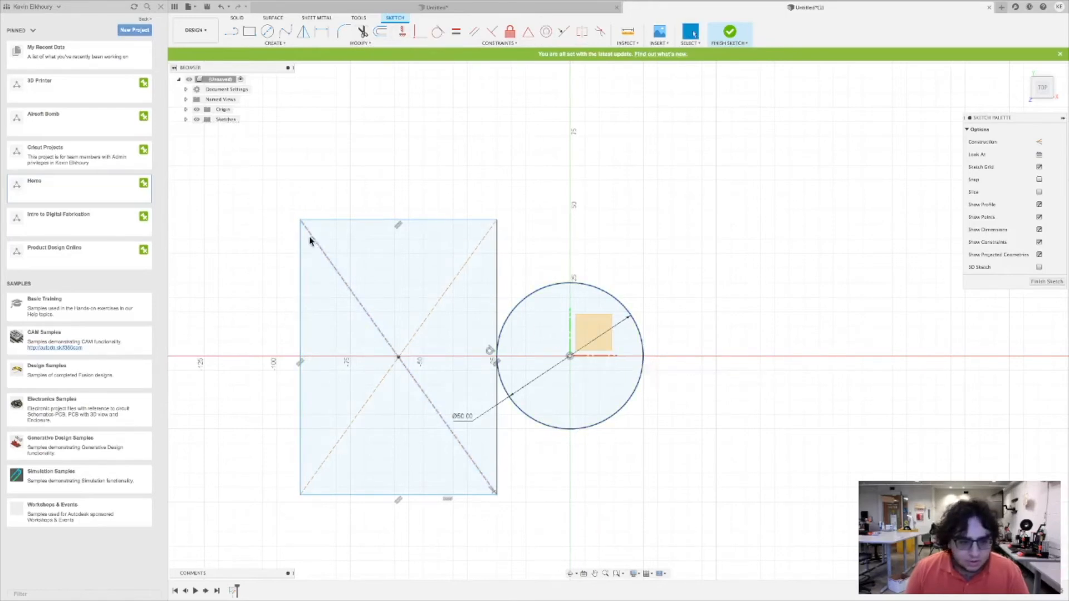
- Move the rectangle's free left edge across to beyond the circle's right side and make that edge tangent to the circle
{"action": "left_click_drag", "start_coordinate": [301, 222], "coordinate": [707, 230]}
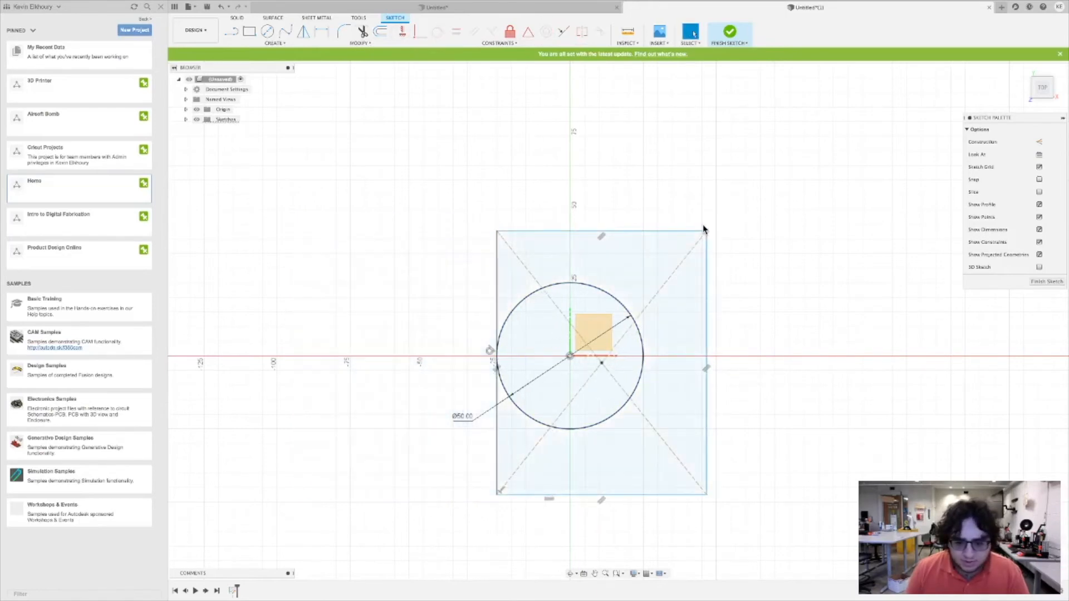
{"action": "left_click", "coordinate": [439, 31]}
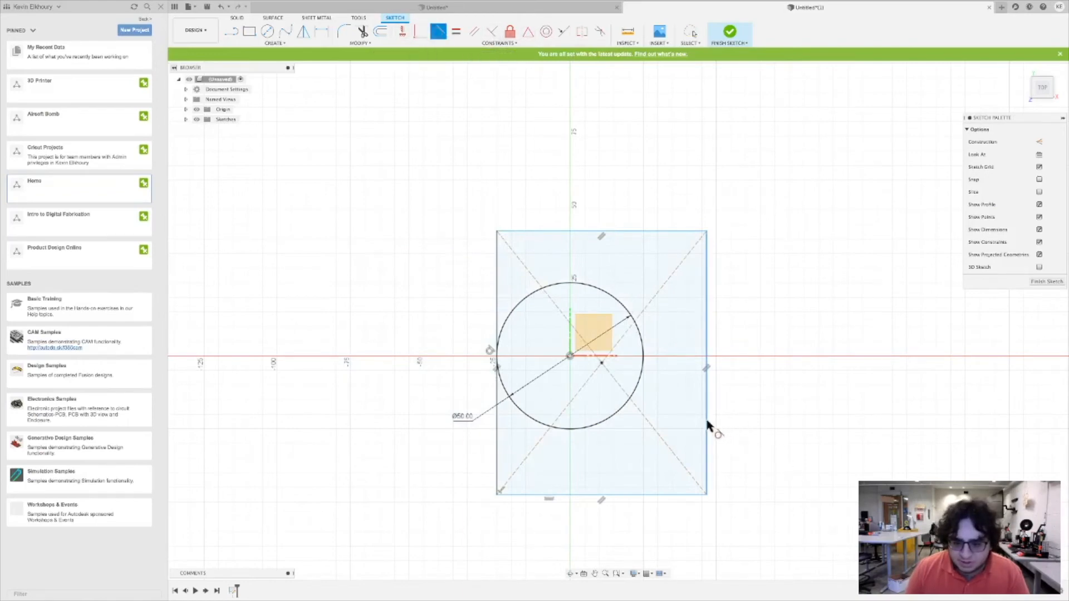
{"action": "left_click", "coordinate": [639, 385]}
{"action": "key", "text": "Escape"}
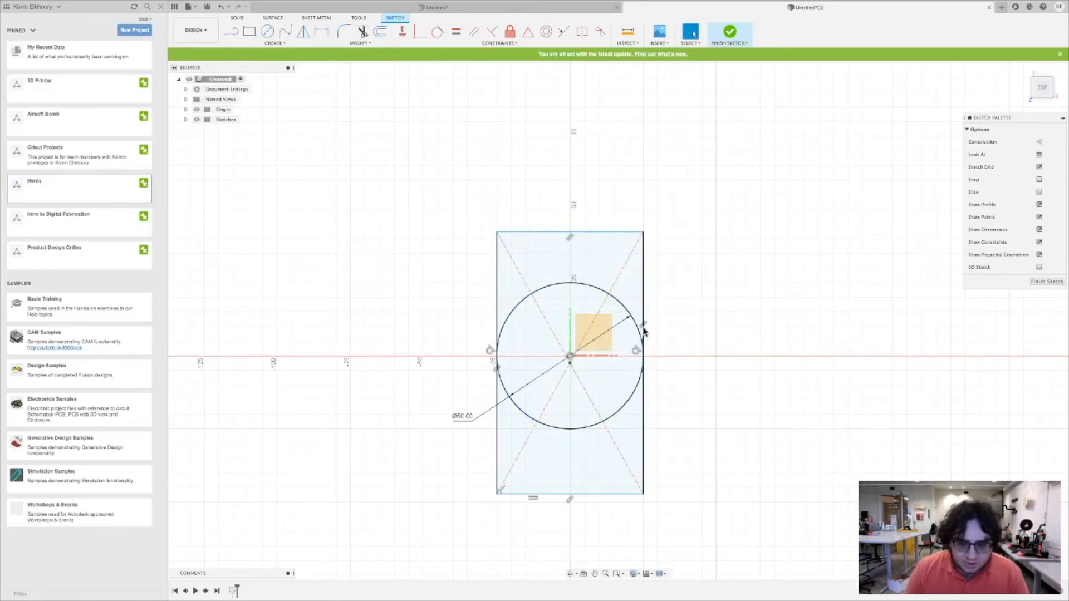
- Slide the rectangle up and down freehand by its right corners, leaving it extending above and below the circle
{"action": "mouse_move", "coordinate": [644, 233]}
{"action": "left_mouse_down"}
{"action": "mouse_move", "coordinate": [646, 249]}
{"action": "mouse_move", "coordinate": [801, 275]}
{"action": "mouse_move", "coordinate": [528, 224]}
{"action": "mouse_move", "coordinate": [620, 2]}
{"action": "mouse_move", "coordinate": [670, 369]}
{"action": "mouse_move", "coordinate": [660, 154]}
{"action": "left_mouse_up"}
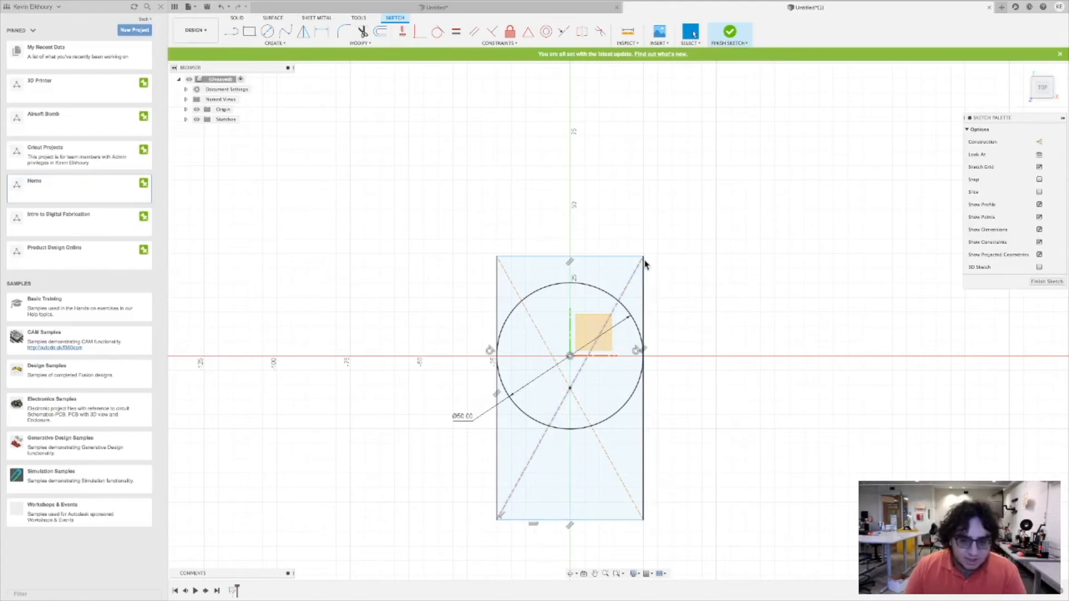
{"action": "left_click_drag", "start_coordinate": [644, 258], "coordinate": [643, 365]}
{"action": "left_click_drag", "start_coordinate": [643, 521], "coordinate": [636, 214]}
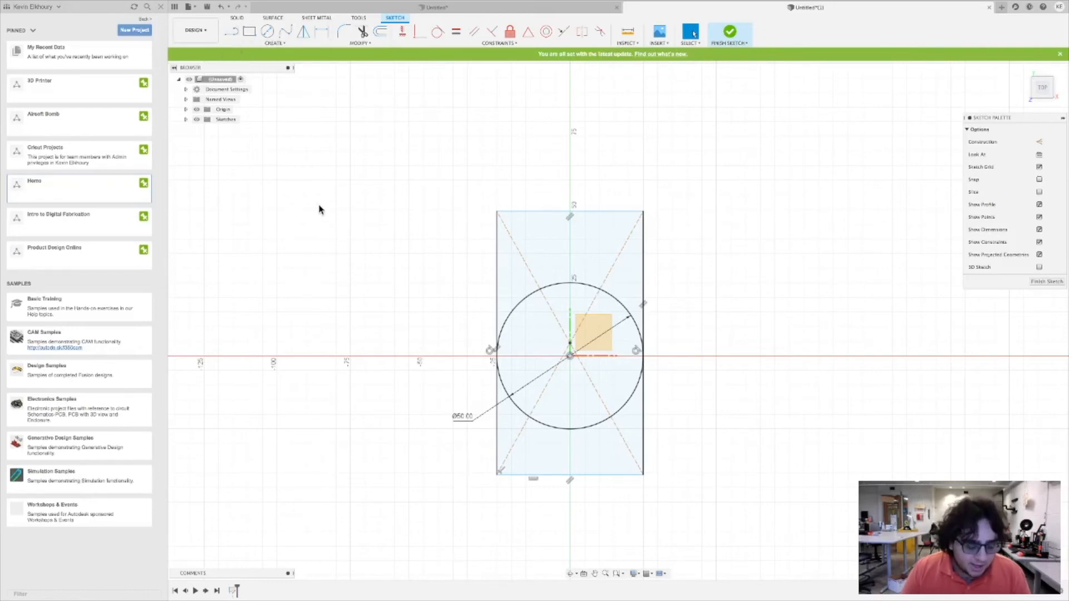
- Search the sketch shortcuts for the line command and close them without starting it
{"action": "key", "text": "s"}
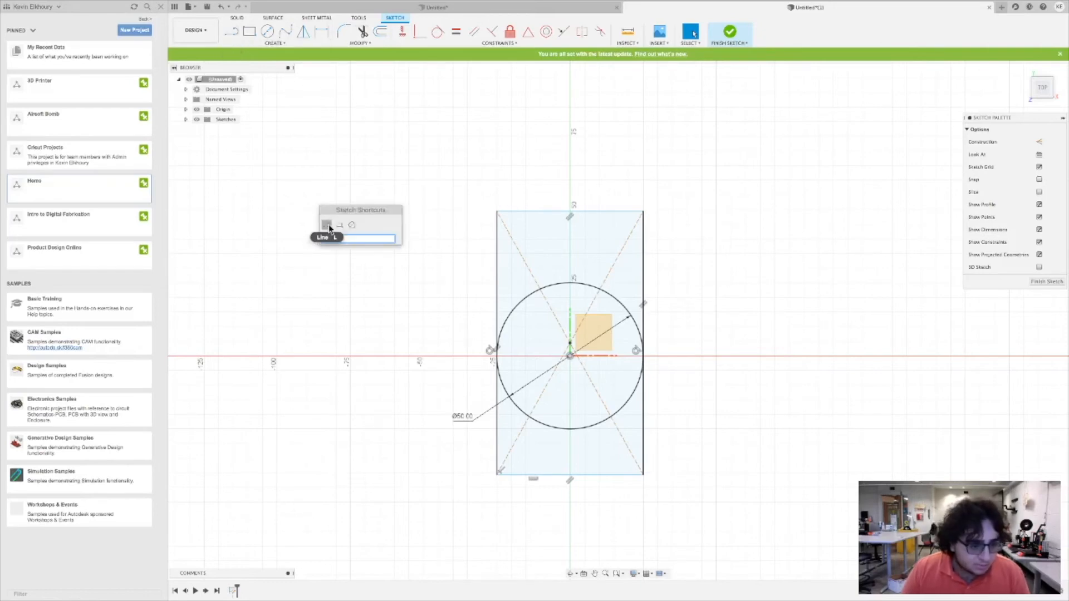
{"action": "type", "text": "line"}
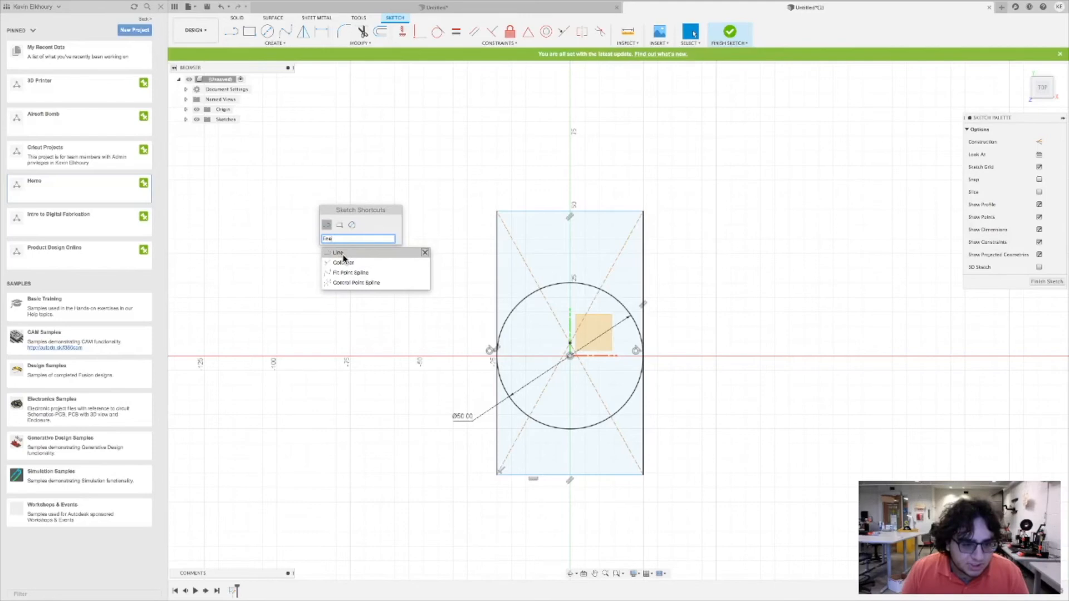
{"action": "key", "text": "Escape"}
{"action": "key", "text": "Escape"}
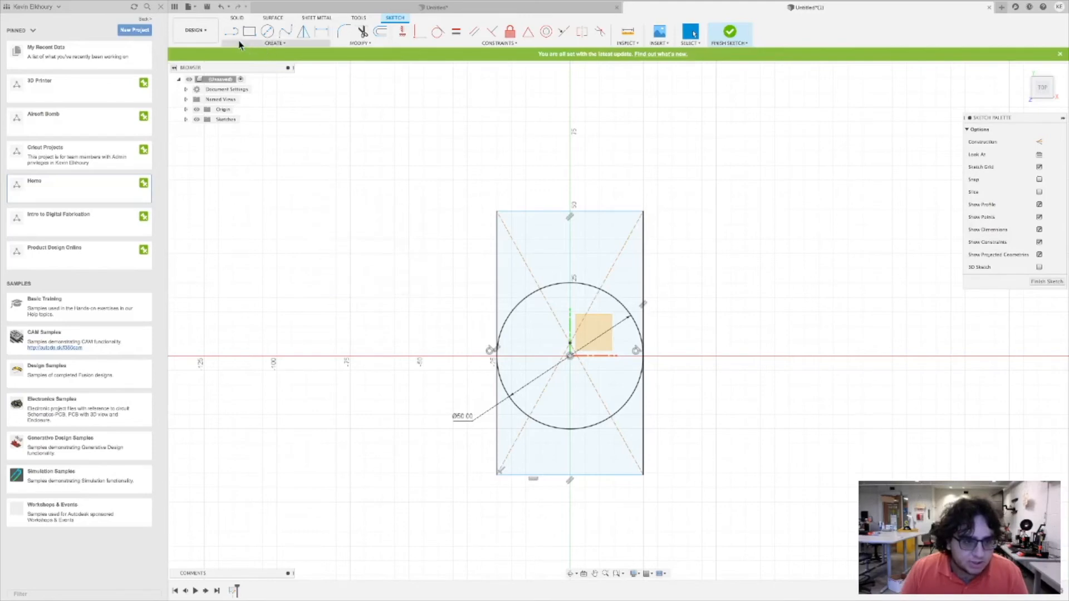
{"action": "type", "text": "s"}
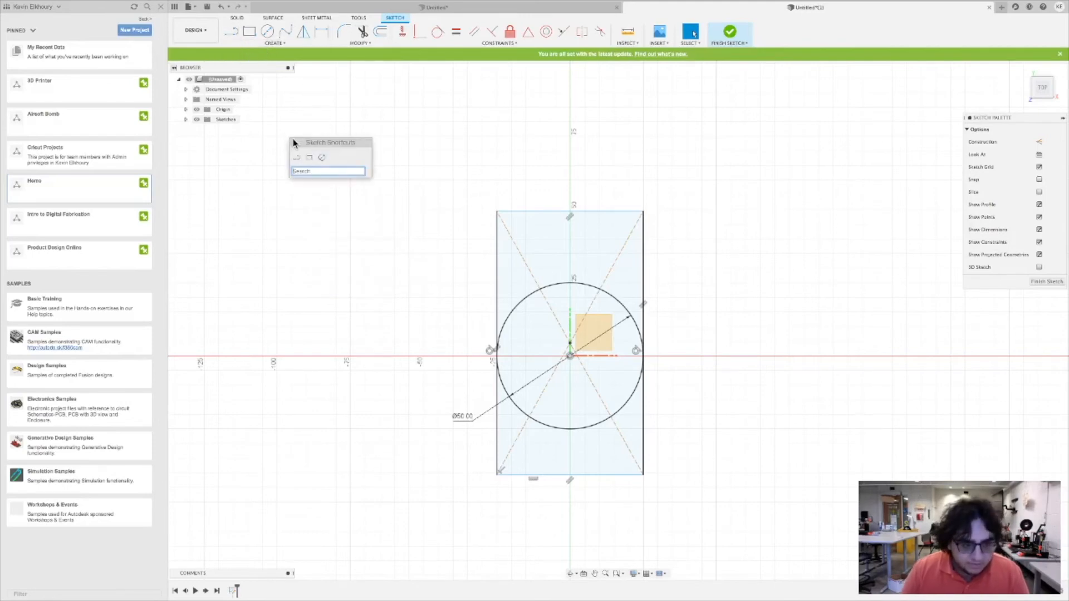
{"action": "type", "text": "line"}
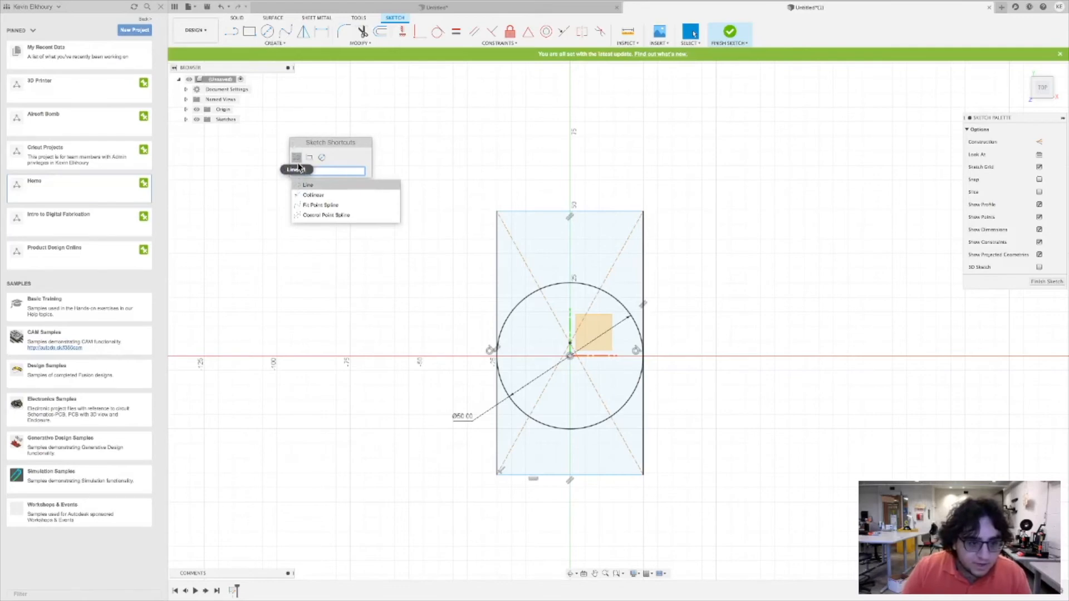
{"action": "key", "text": "Escape"}
{"action": "key", "text": "Escape"}
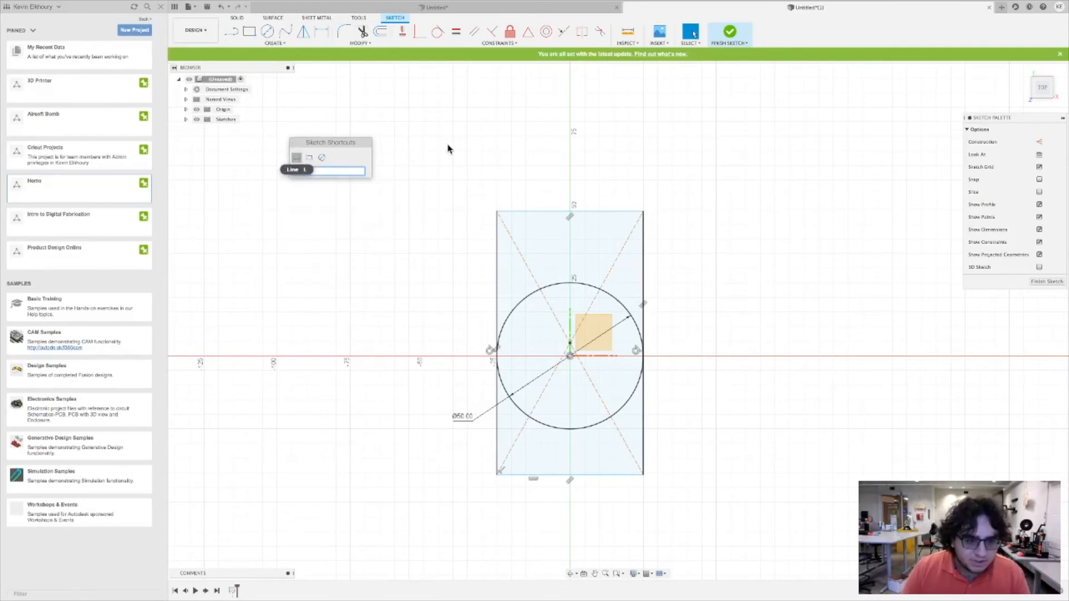
{"action": "key", "text": "l"}
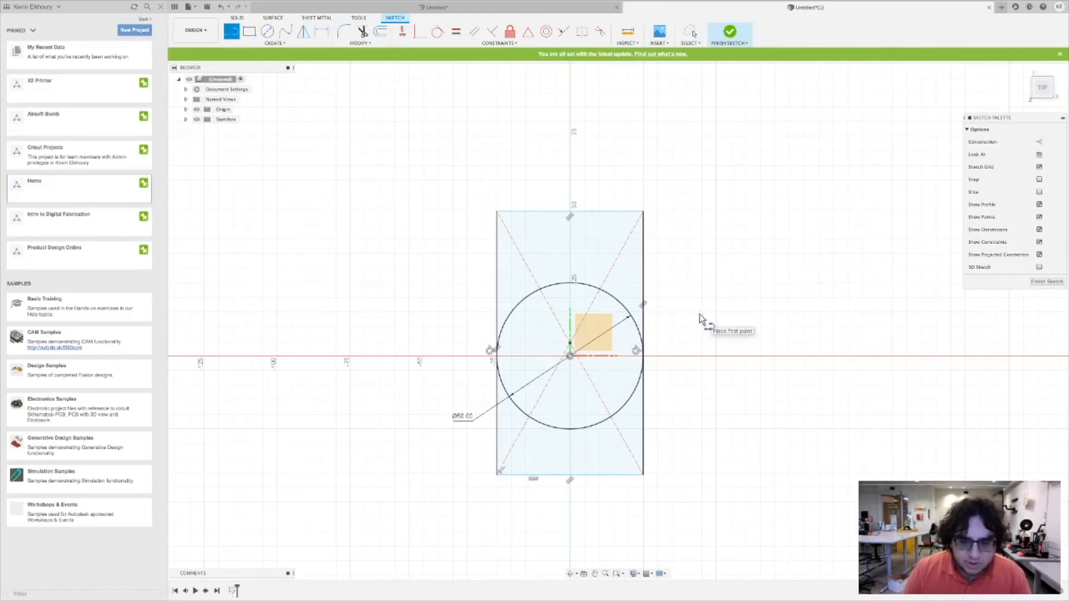
{"action": "left_click", "coordinate": [571, 357]}
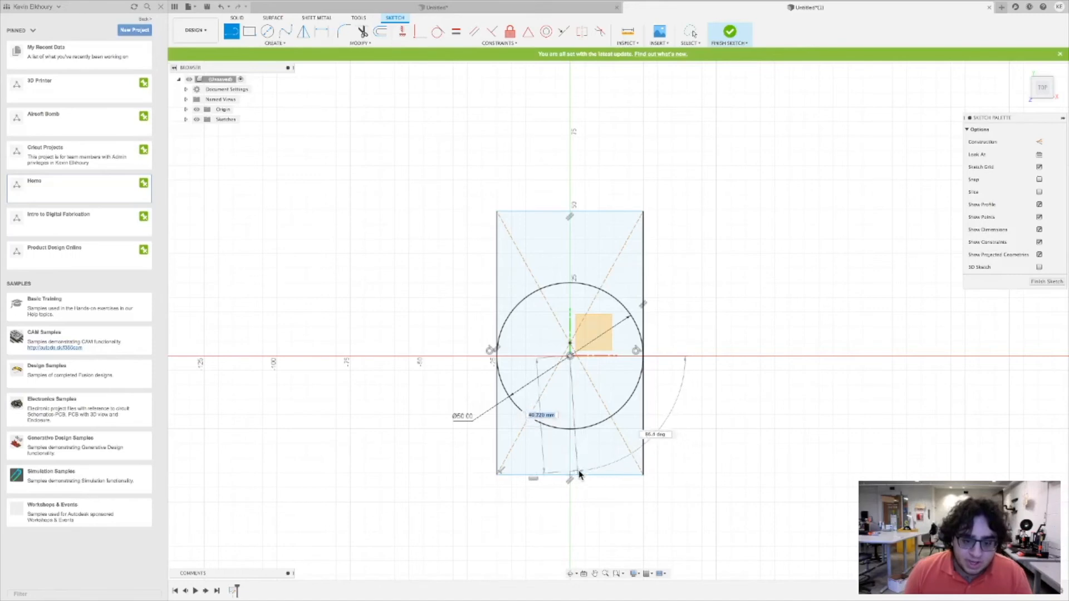
{"action": "key", "text": "Escape"}
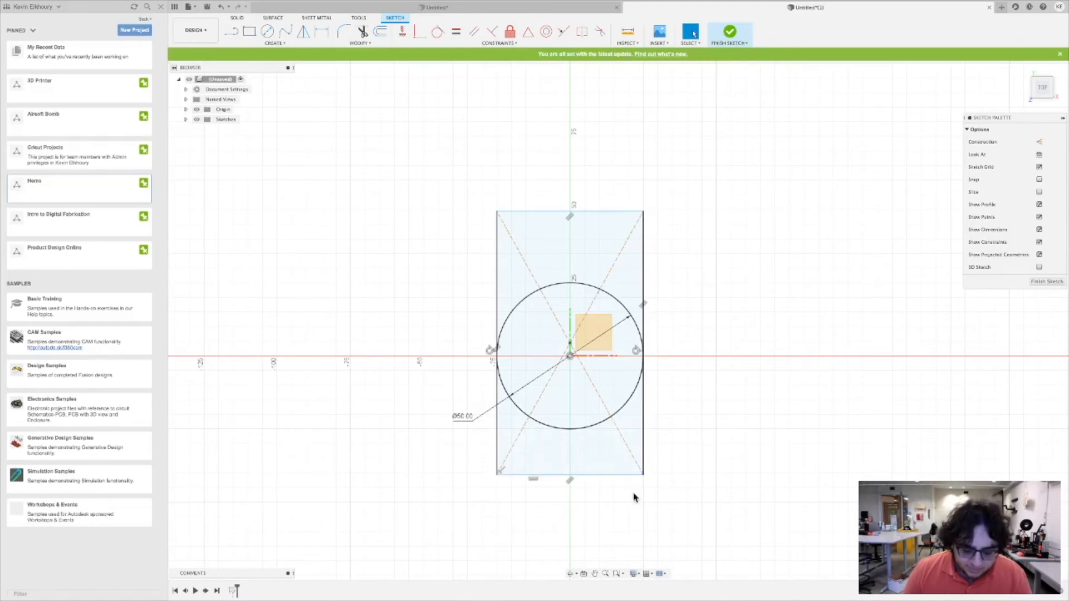
- Draw a vertical line from the circle's center to the midpoint of the rectangle's lower edge, and shift the rectangle downward by its lower-right corner
{"action": "key", "text": "l"}
{"action": "left_click", "coordinate": [570, 356]}
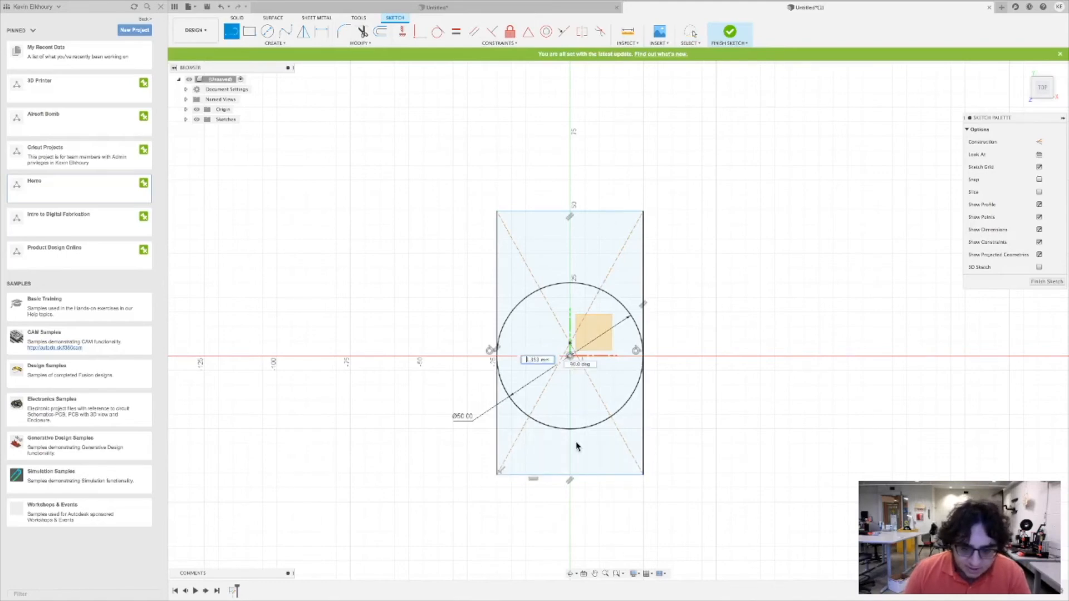
{"action": "left_click", "coordinate": [570, 476]}
{"action": "key", "text": "Escape"}
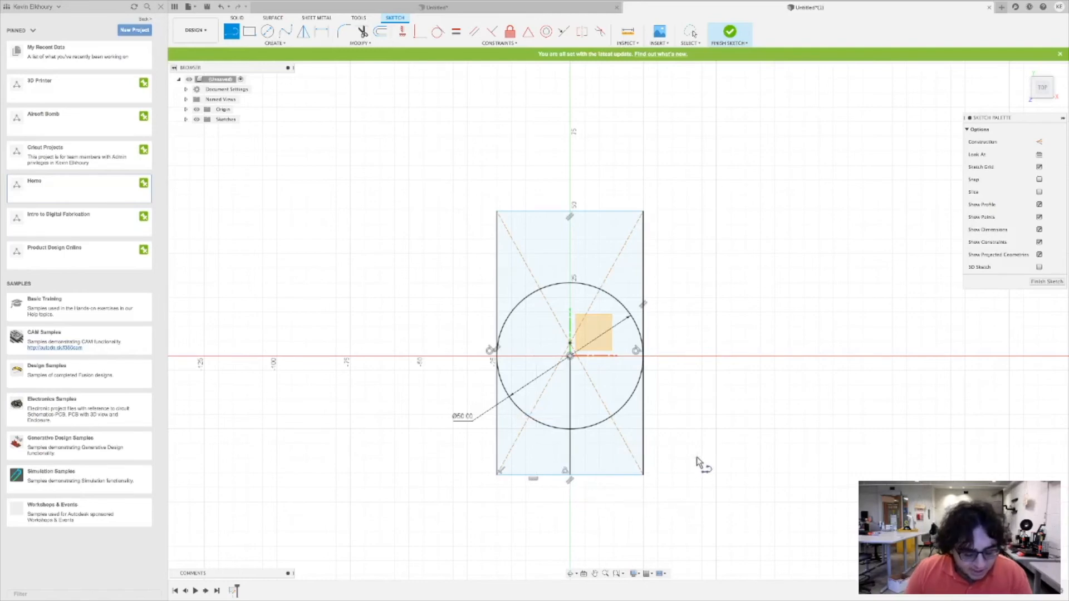
{"action": "key", "text": "Escape"}
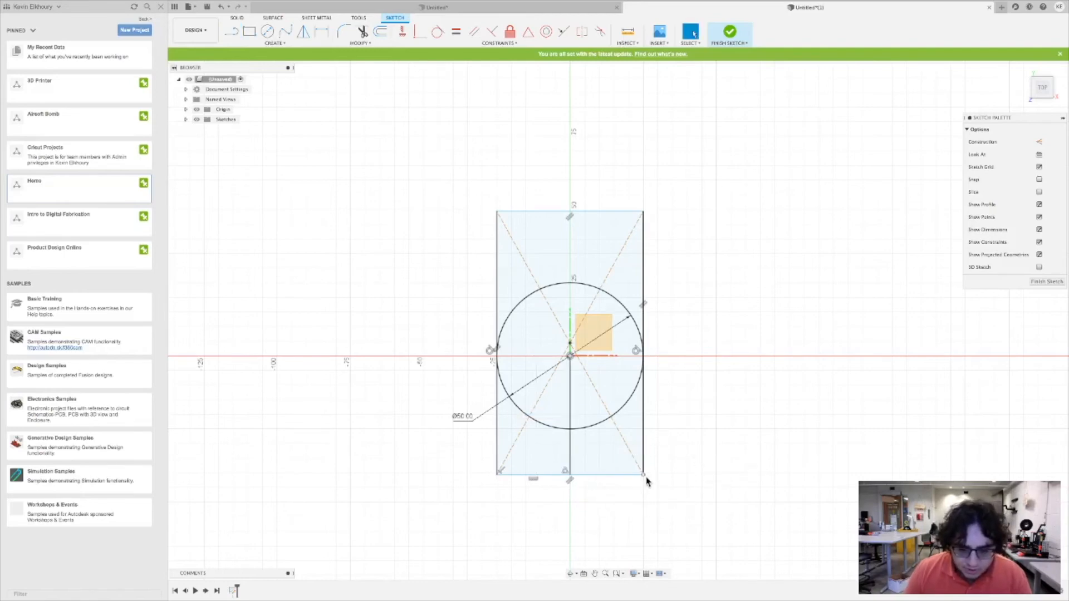
{"action": "left_click_drag", "start_coordinate": [644, 476], "coordinate": [787, 300]}
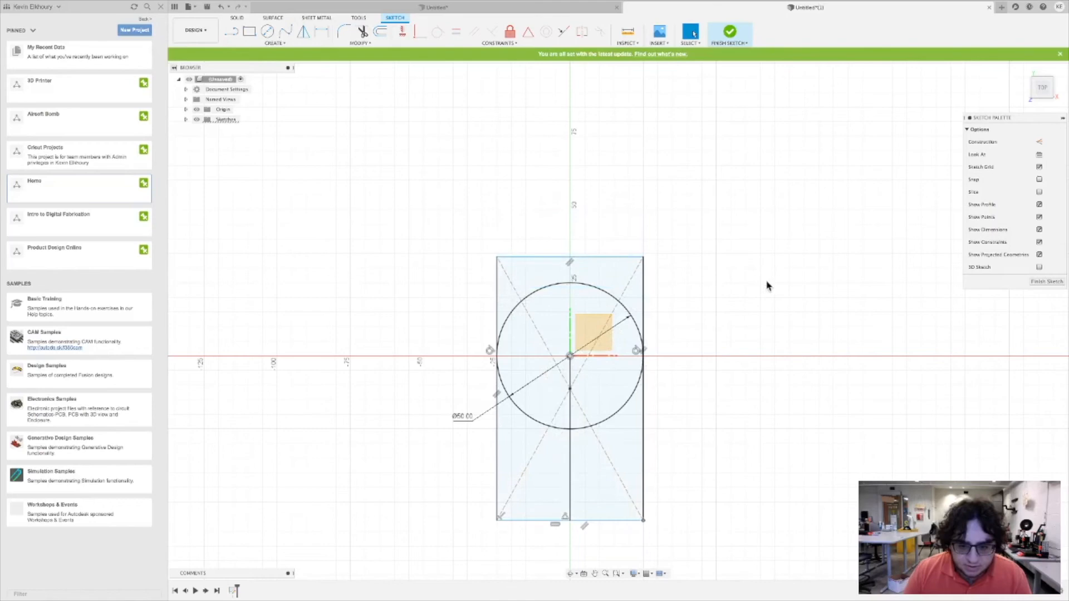
- Make the rectangle's center point coincident with the circle's center, and stretch the rectangle taller freehand by its upper-right corner
{"action": "left_click", "coordinate": [420, 37]}
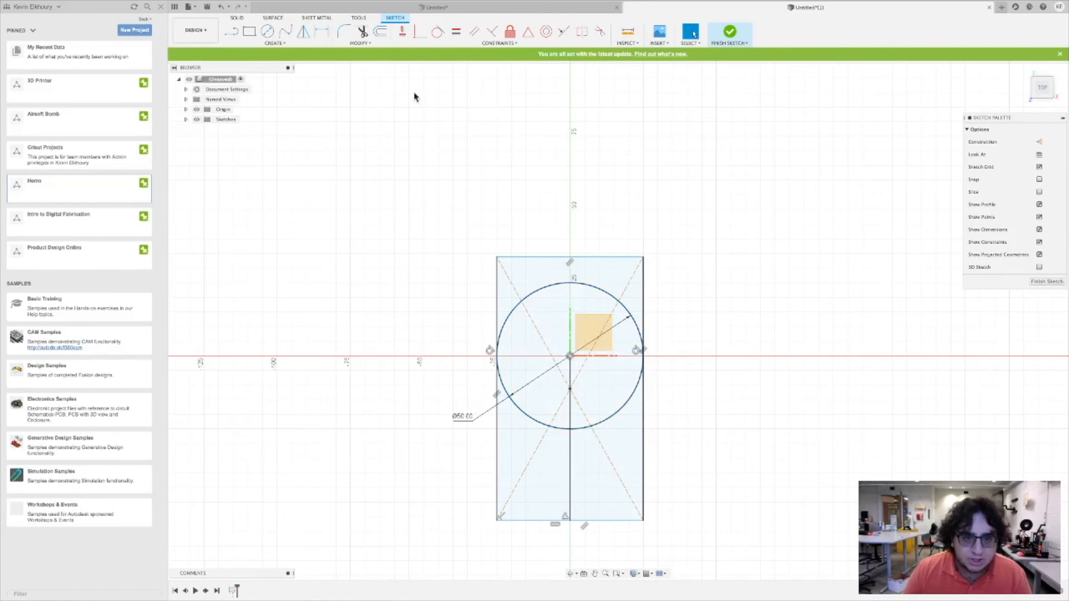
{"action": "left_click", "coordinate": [419, 33]}
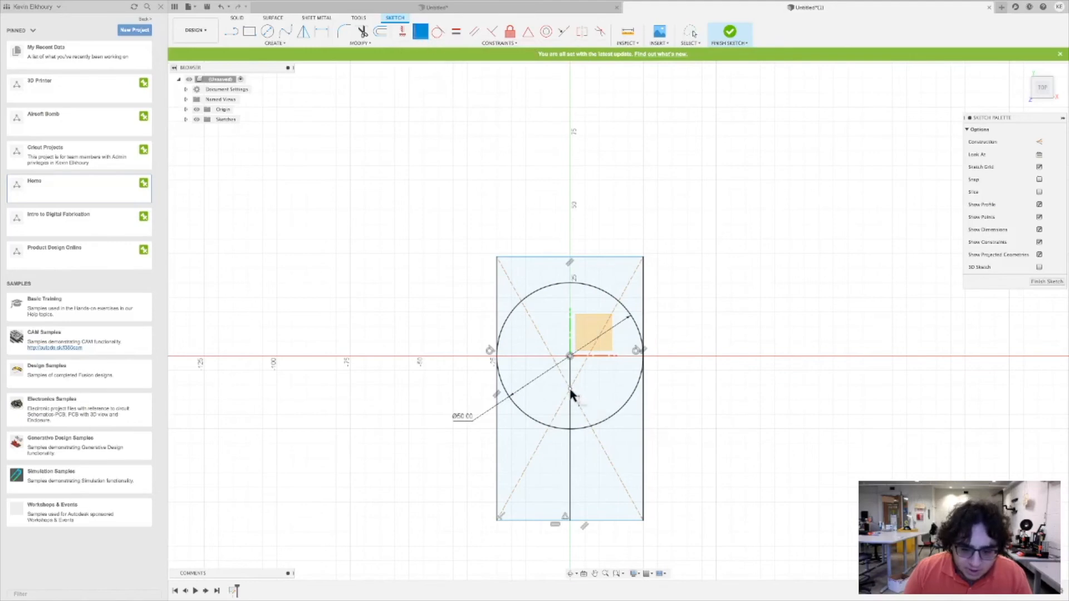
{"action": "left_click", "coordinate": [570, 356]}
{"action": "left_click", "coordinate": [570, 357]}
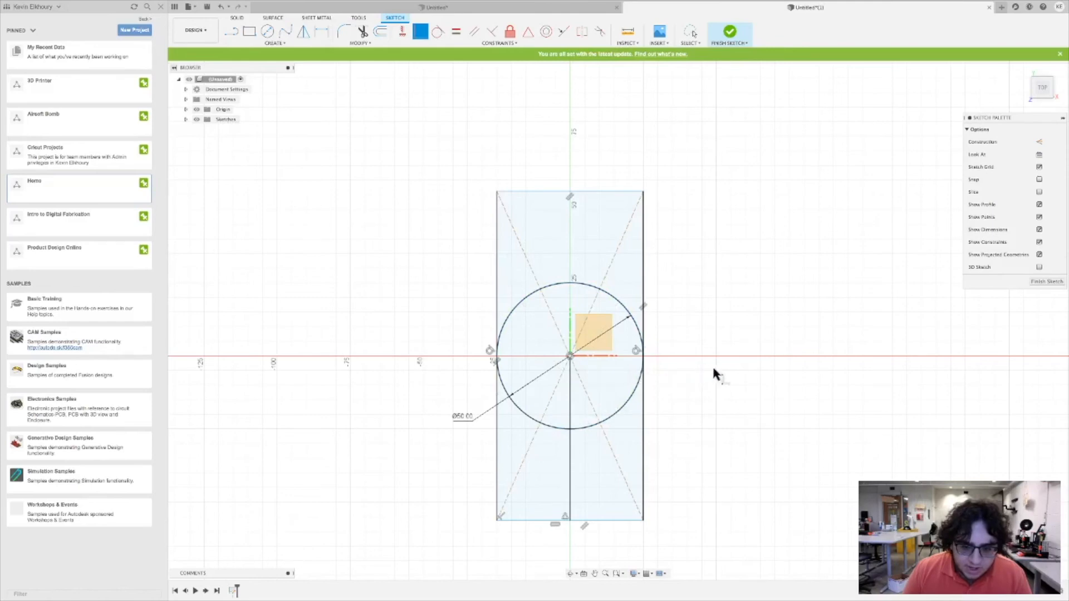
{"action": "key", "text": "Escape"}
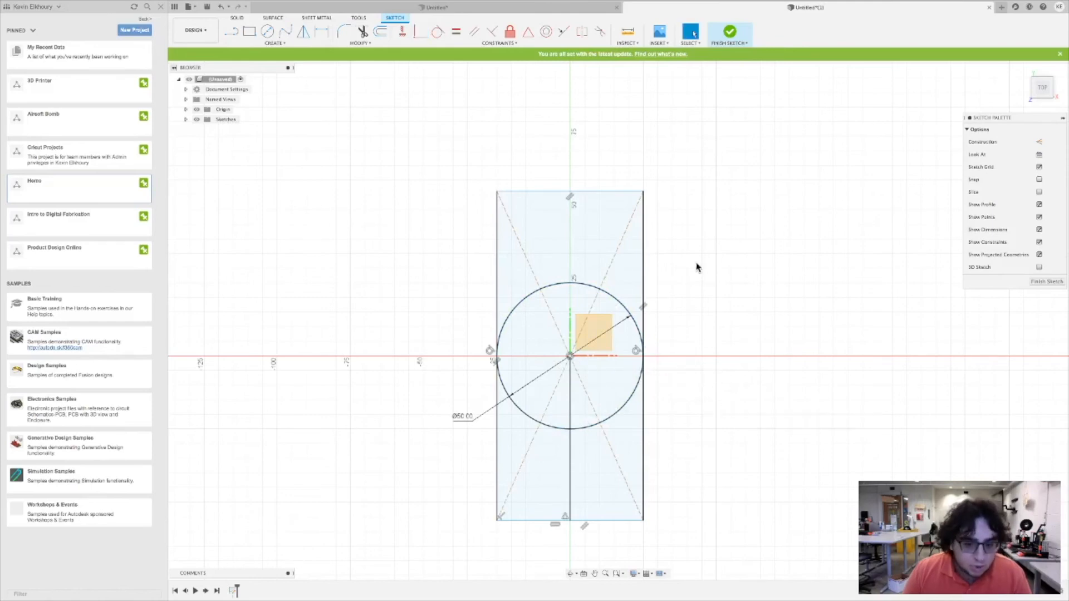
{"action": "mouse_move", "coordinate": [640, 200]}
{"action": "left_mouse_down"}
{"action": "mouse_move", "coordinate": [616, 317]}
{"action": "mouse_move", "coordinate": [644, 153]}
{"action": "mouse_move", "coordinate": [639, 441]}
{"action": "mouse_move", "coordinate": [671, 191]}
{"action": "mouse_move", "coordinate": [553, 228]}
{"action": "mouse_move", "coordinate": [518, 458]}
{"action": "mouse_move", "coordinate": [551, 226]}
{"action": "mouse_move", "coordinate": [529, 425]}
{"action": "mouse_move", "coordinate": [561, 224]}
{"action": "mouse_move", "coordinate": [669, 182]}
{"action": "mouse_move", "coordinate": [645, 206]}
{"action": "mouse_move", "coordinate": [645, 163]}
{"action": "mouse_move", "coordinate": [616, 448]}
{"action": "mouse_move", "coordinate": [549, 494]}
{"action": "mouse_move", "coordinate": [637, 193]}
{"action": "mouse_move", "coordinate": [638, 234]}
{"action": "mouse_move", "coordinate": [641, 175]}
{"action": "left_mouse_up"}
{"action": "left_click", "coordinate": [764, 237]}
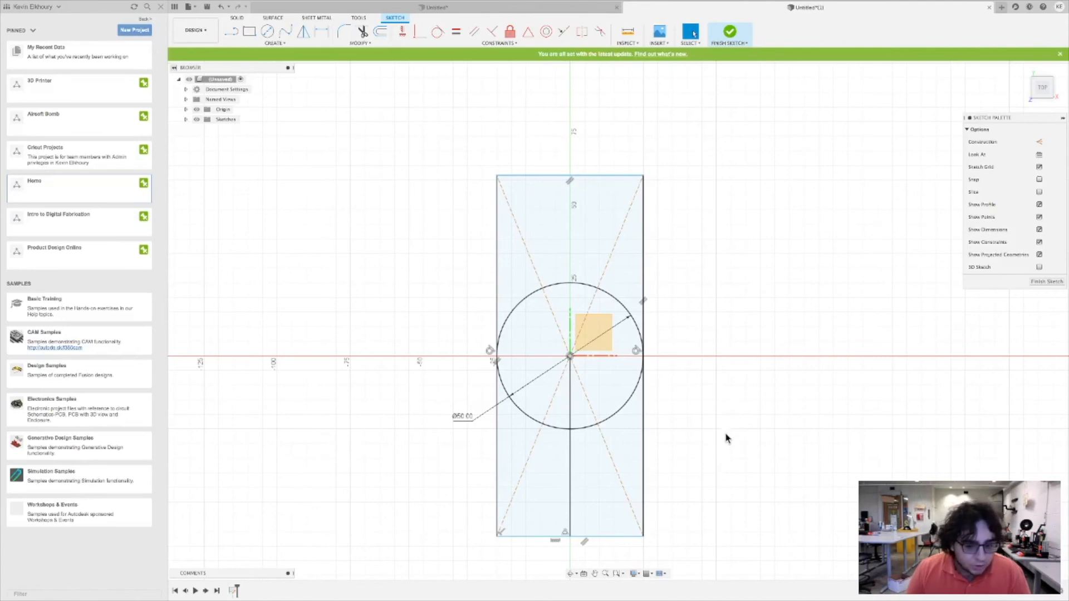
- Dimension the vertical line from the circle's center to the rectangle's lower edge at 30 mm
{"action": "key", "text": "d"}
{"action": "left_click", "coordinate": [569, 484]}
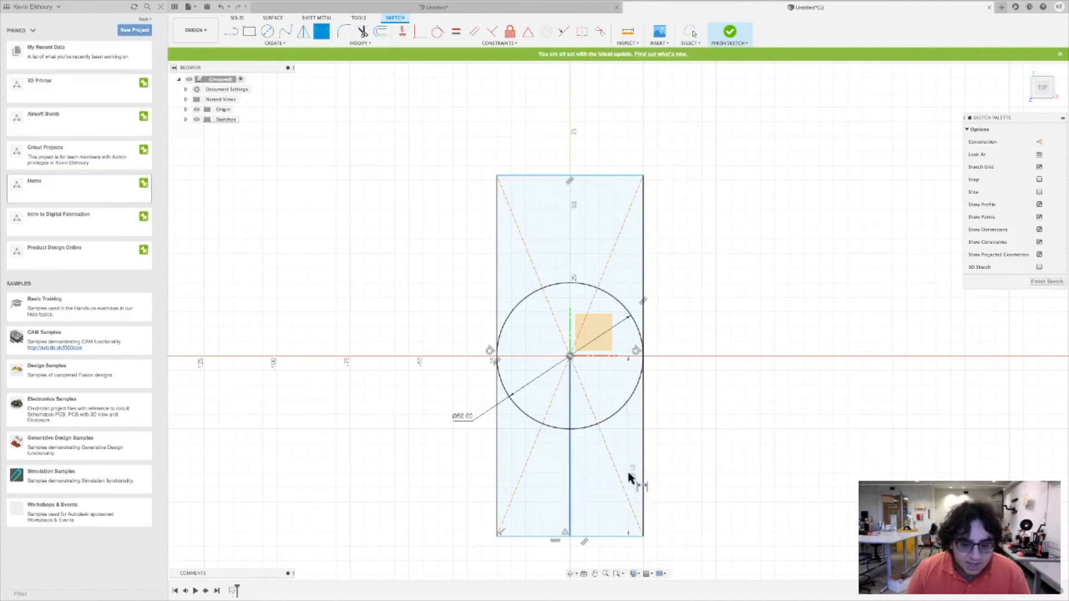
{"action": "left_click", "coordinate": [740, 472]}
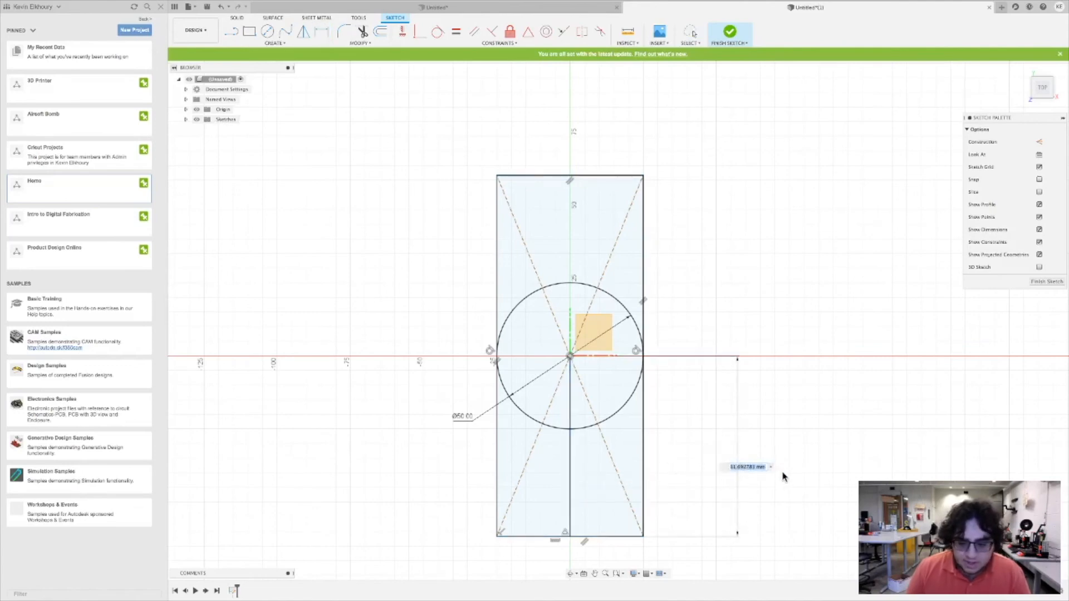
{"action": "key", "text": "BackSpace"}
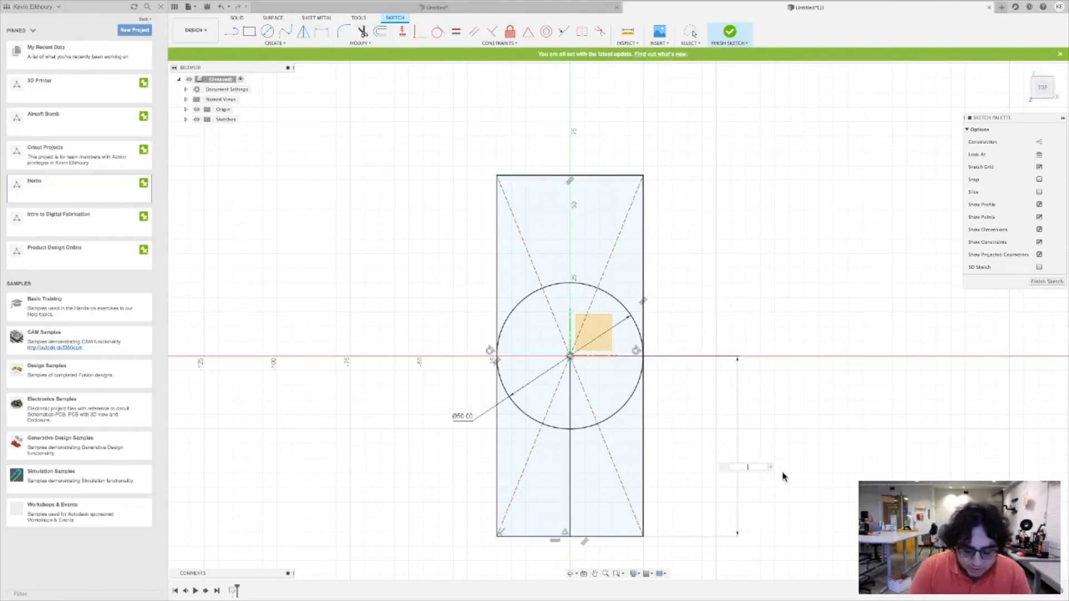
{"action": "key", "text": "Return"}
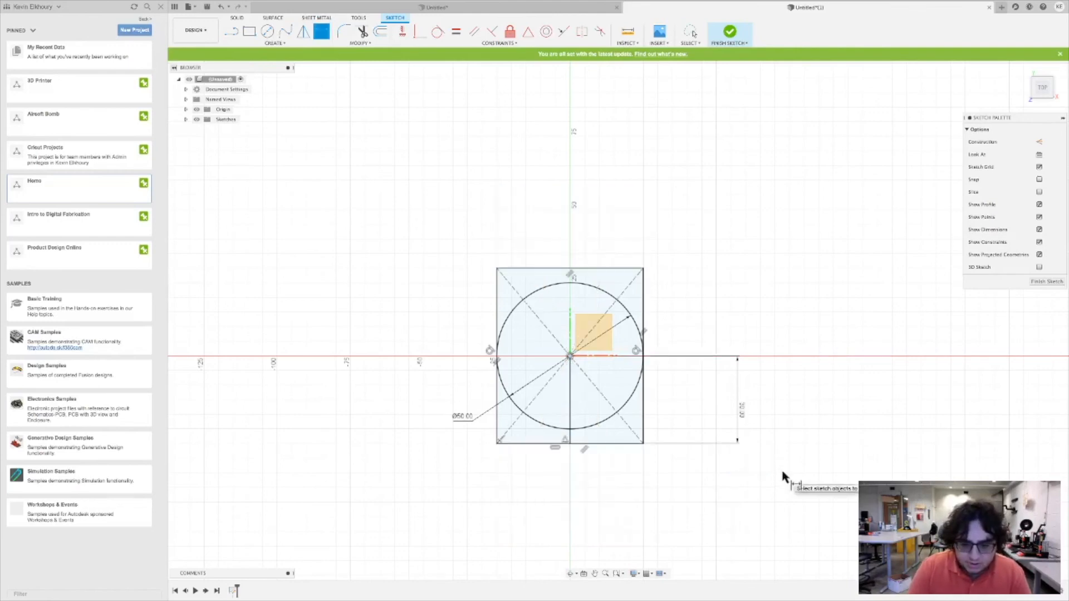
{"action": "key", "text": "Escape"}
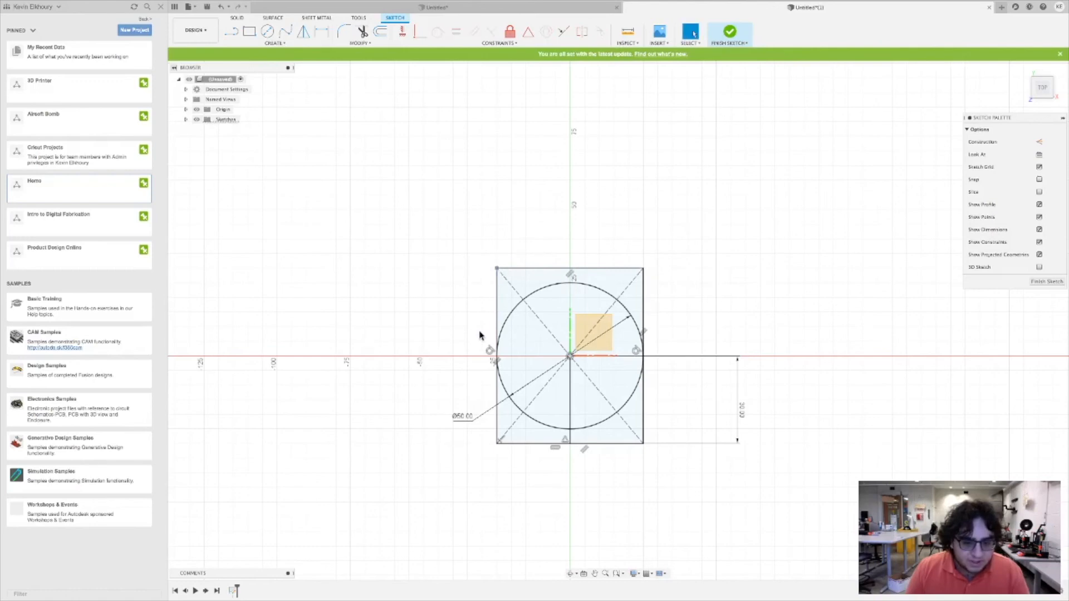
{"action": "left_click", "coordinate": [496, 329]}
{"action": "key", "text": "Escape"}
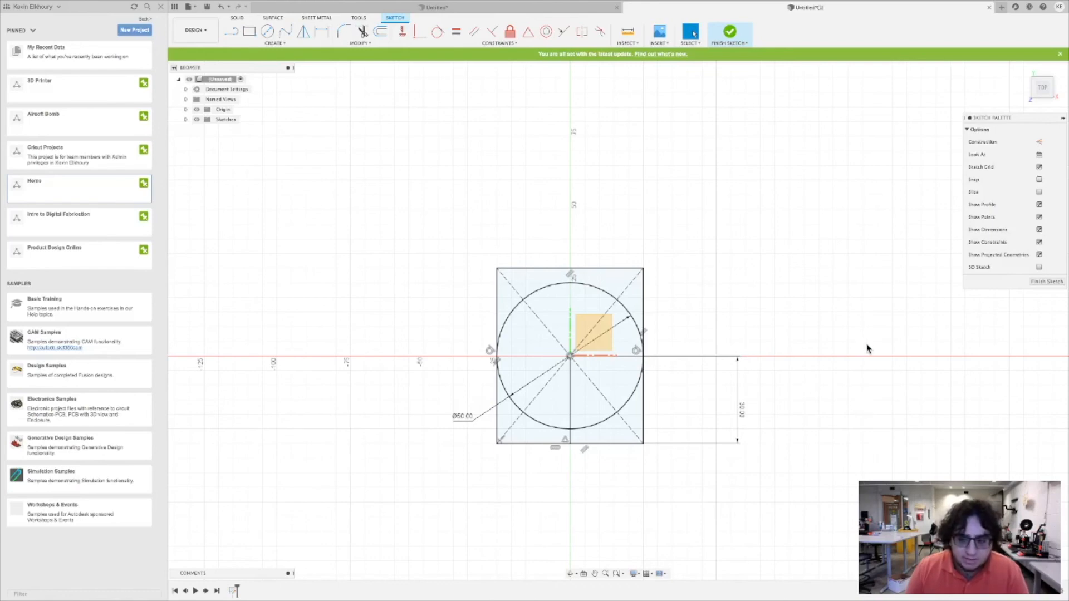
- Extrude all four sketch profiles, the circle and the surrounding rectangle regions, 20 mm as a new body
{"action": "key", "text": "e"}
{"action": "left_click", "coordinate": [628, 359]}
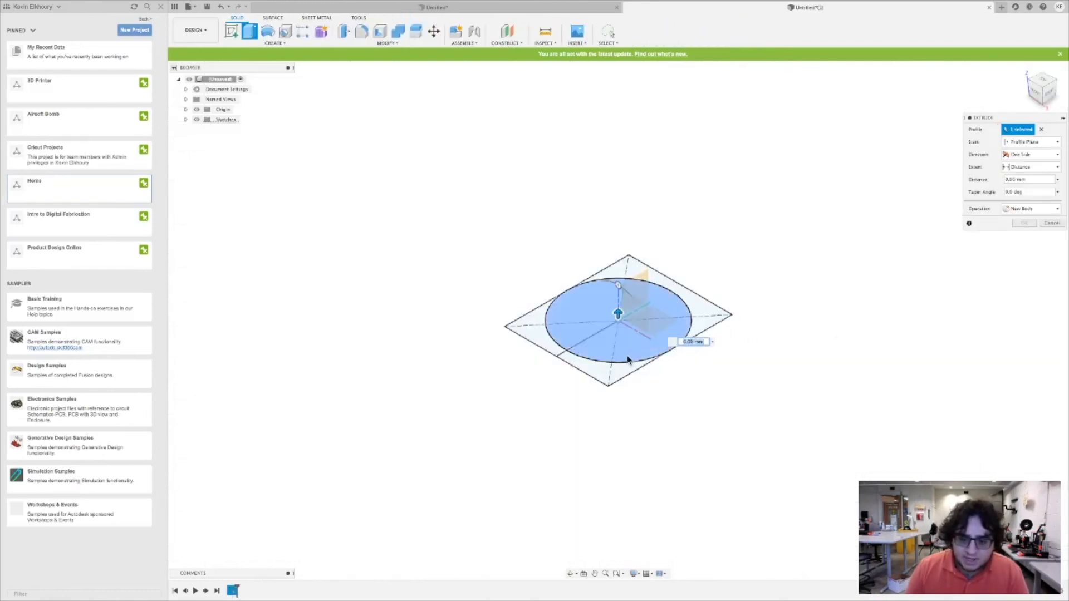
{"action": "left_click", "coordinate": [593, 368]}
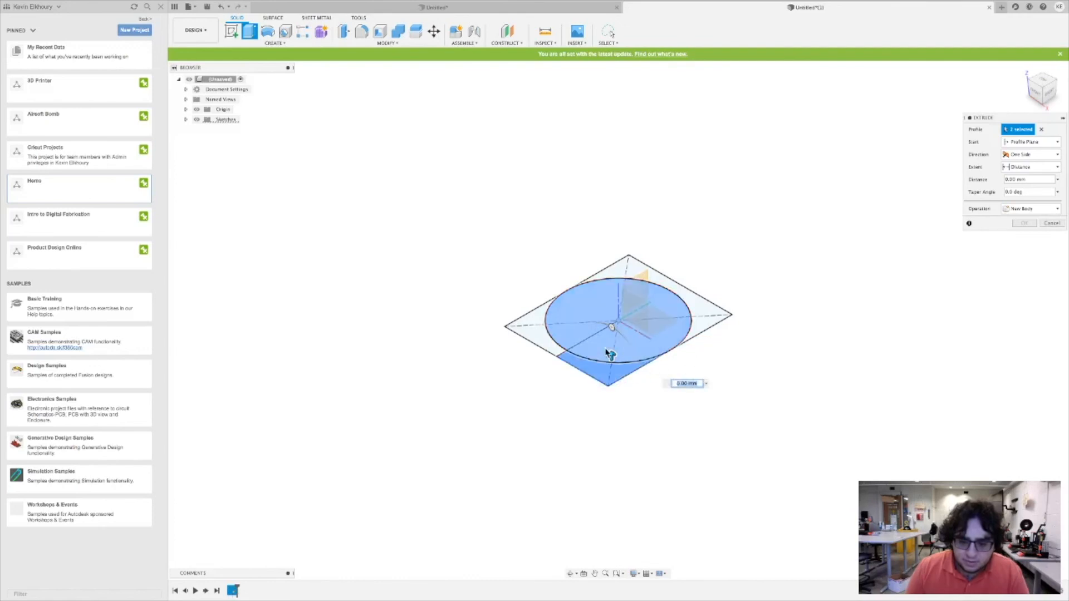
{"action": "left_click", "coordinate": [555, 347]}
{"action": "left_click", "coordinate": [620, 269]}
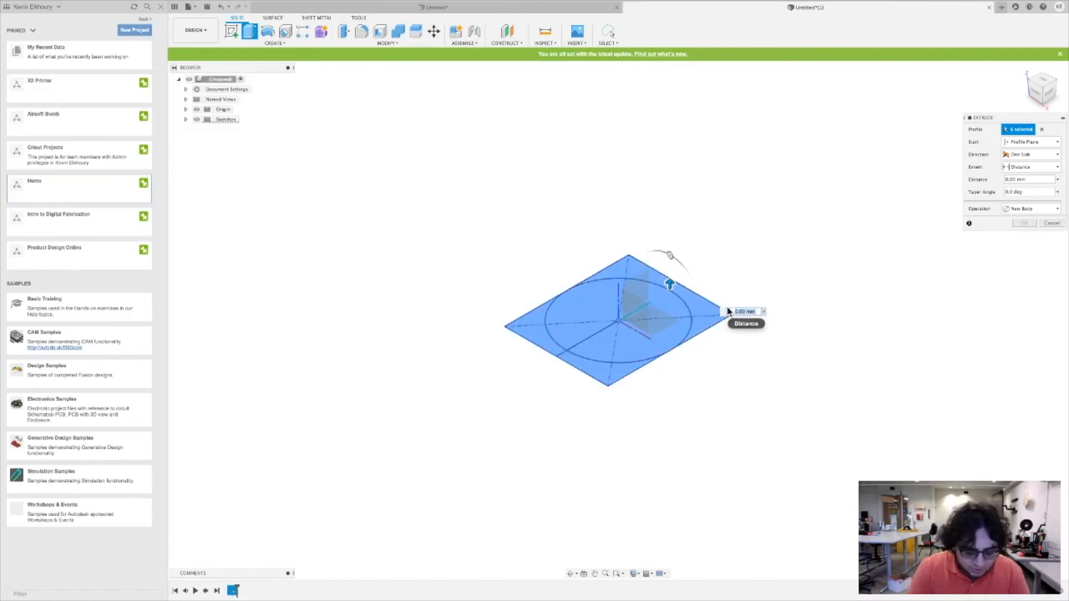
{"action": "type", "text": "10"}
{"action": "key", "text": "Return"}
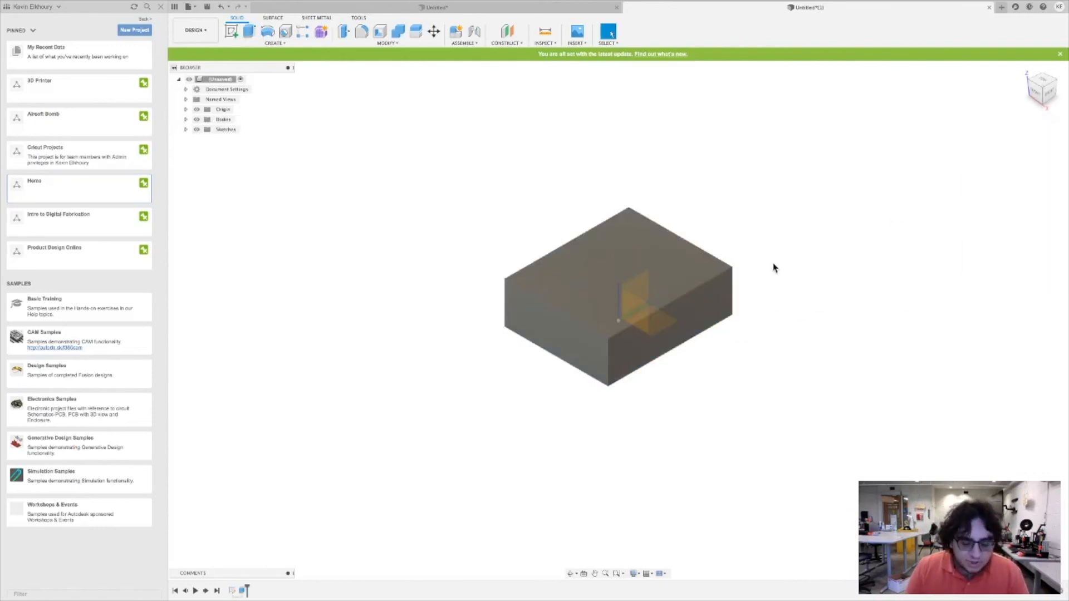
{"action": "left_click", "coordinate": [243, 592]}
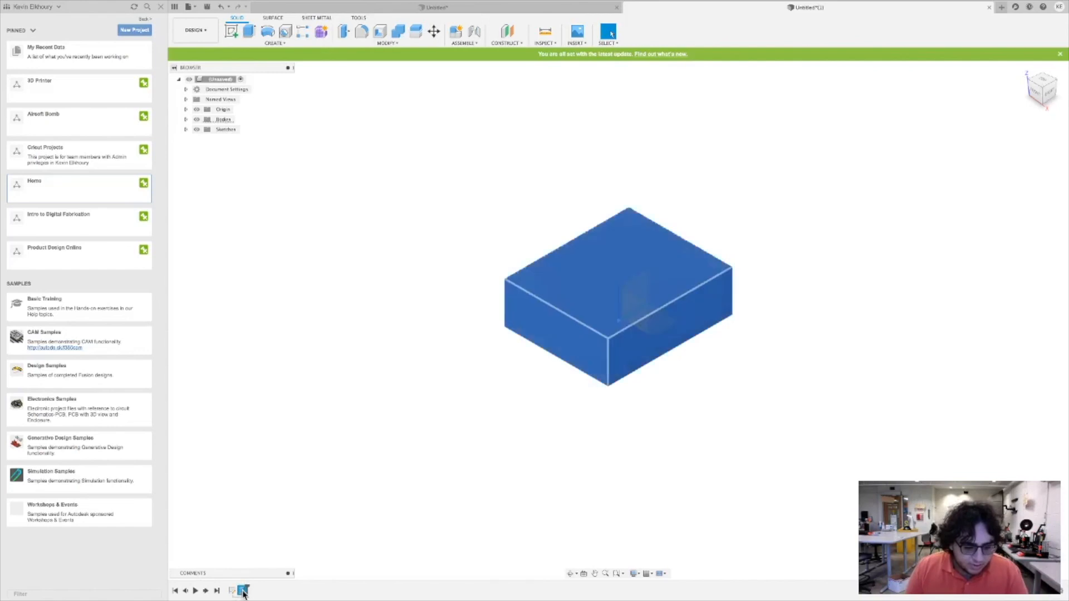
{"action": "right_click", "coordinate": [243, 592]}
{"action": "left_click", "coordinate": [280, 510]}
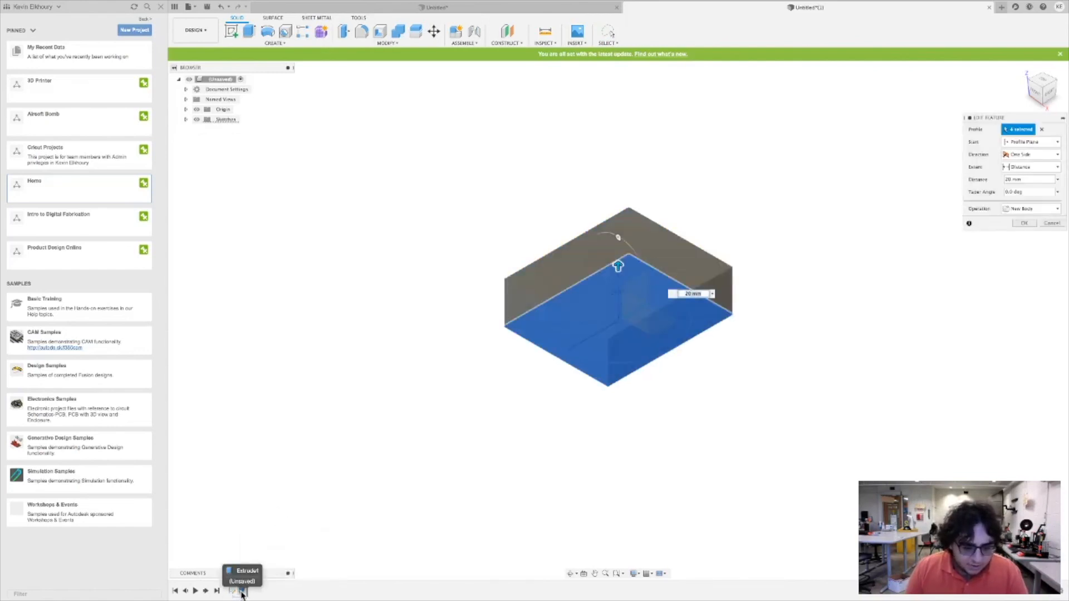
{"action": "left_click", "coordinate": [1052, 223]}
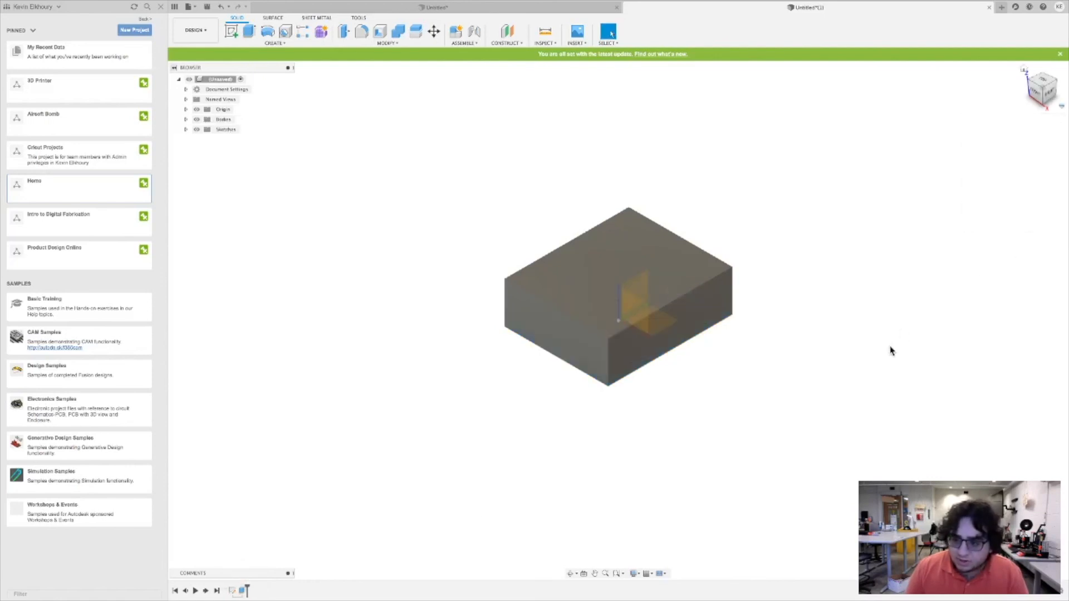
- Edit the extrusion, replacing its profiles with only the circle and the rectangle region on the side opposite the center line
{"action": "right_click", "coordinate": [244, 593]}
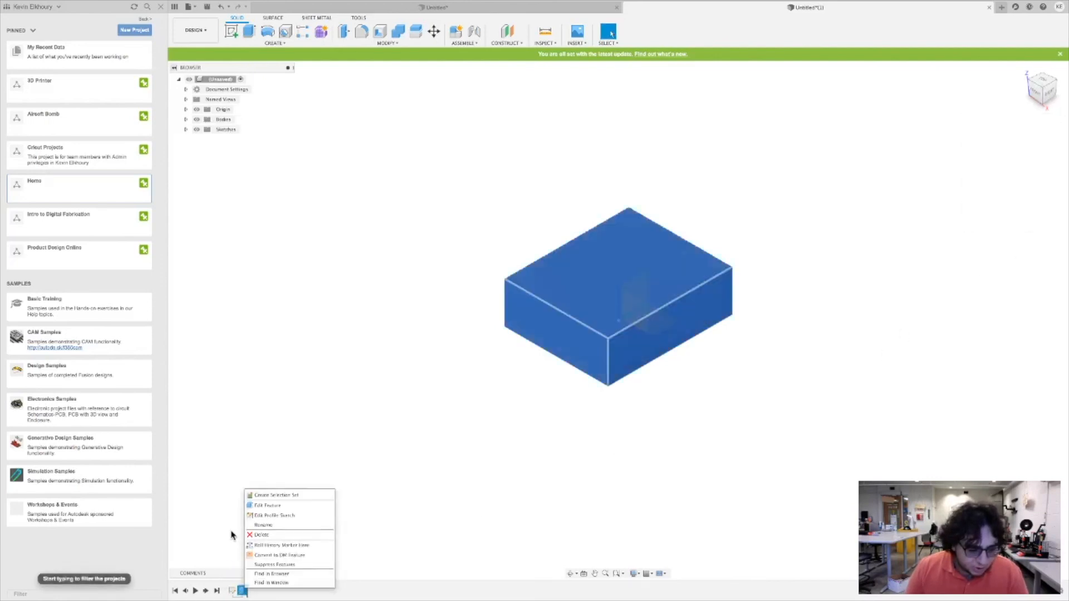
{"action": "left_click", "coordinate": [242, 591]}
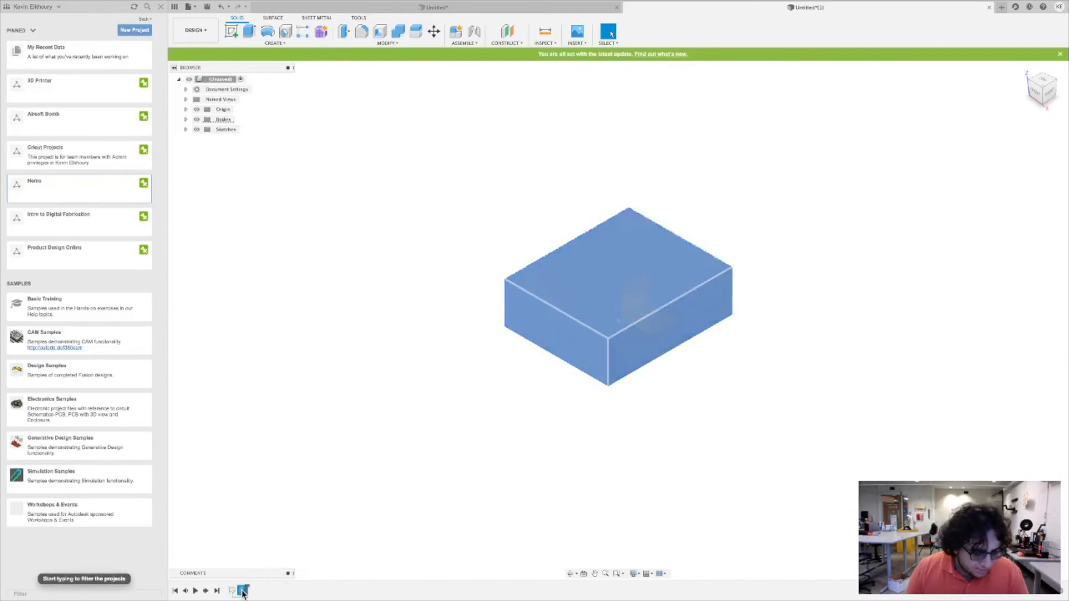
{"action": "right_click", "coordinate": [244, 591]}
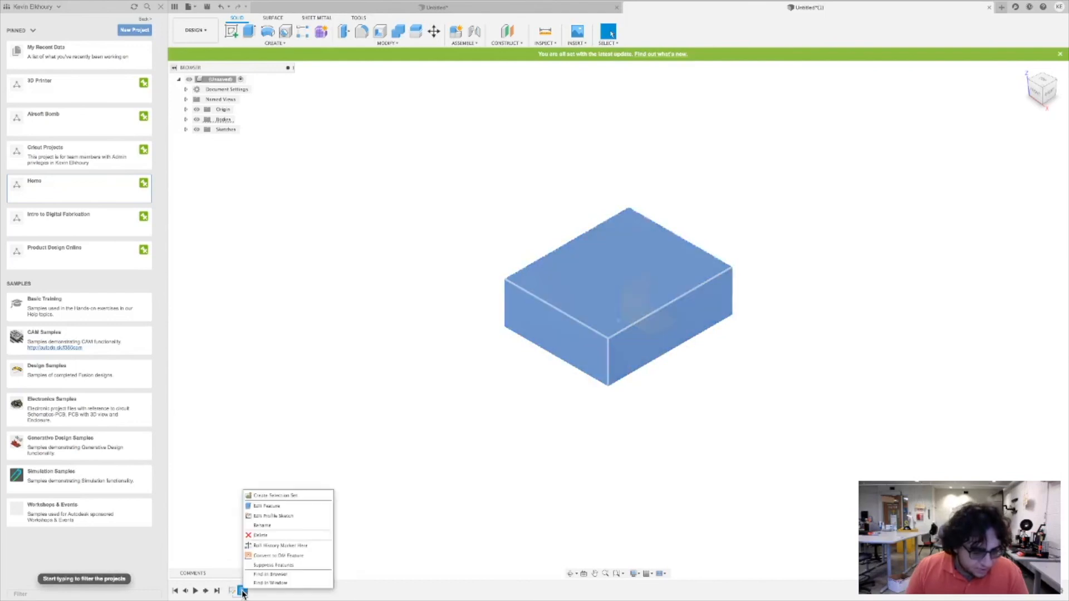
{"action": "left_click", "coordinate": [266, 507]}
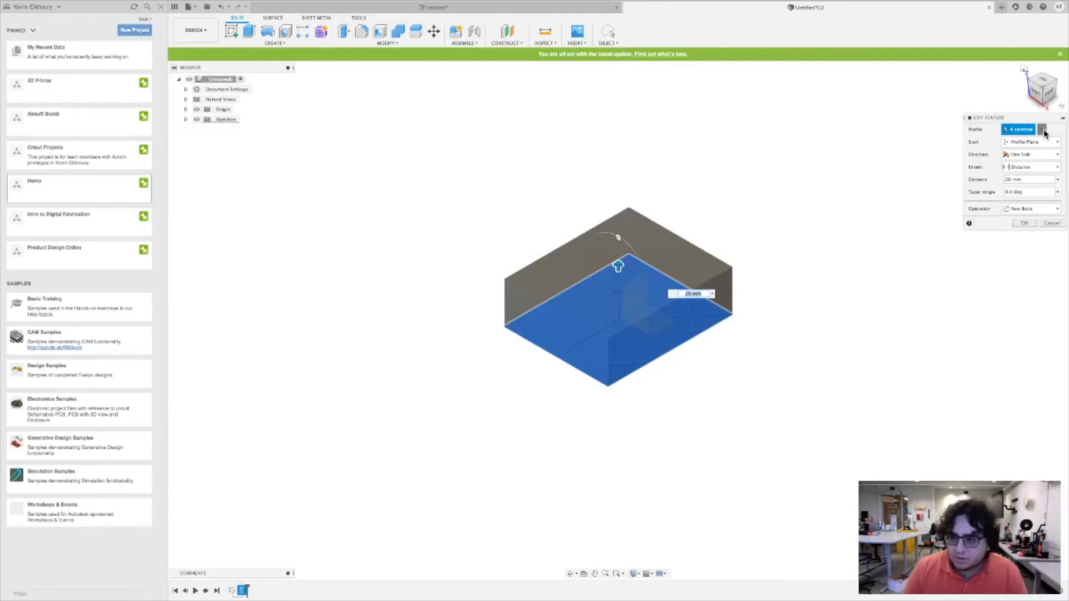
{"action": "left_click", "coordinate": [1042, 129]}
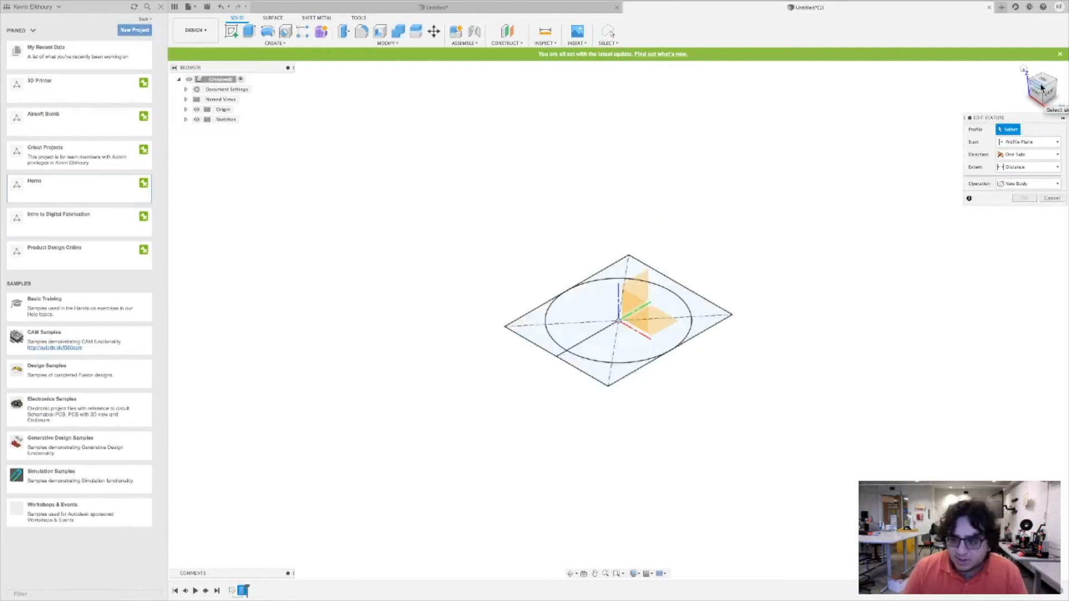
{"action": "left_click_drag", "start_coordinate": [1045, 92], "coordinate": [950, 132]}
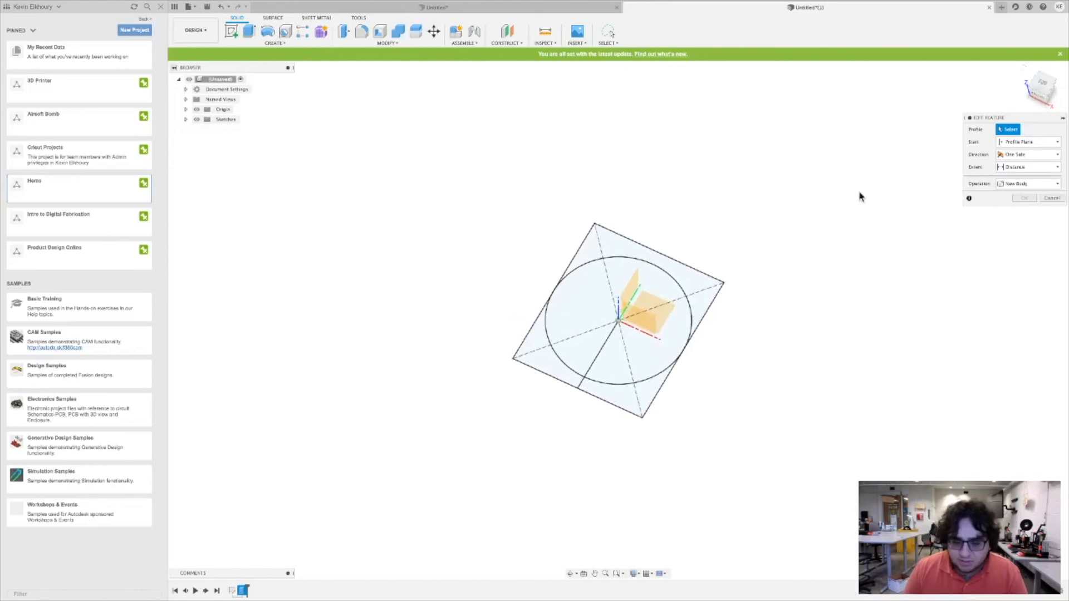
{"action": "left_click", "coordinate": [612, 364]}
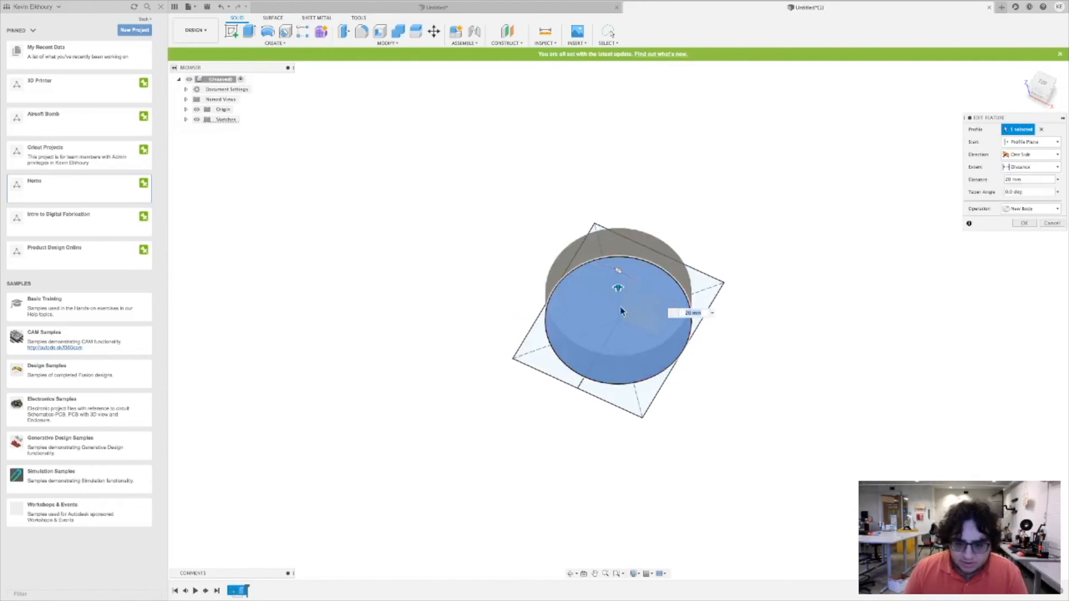
{"action": "left_click", "coordinate": [706, 287]}
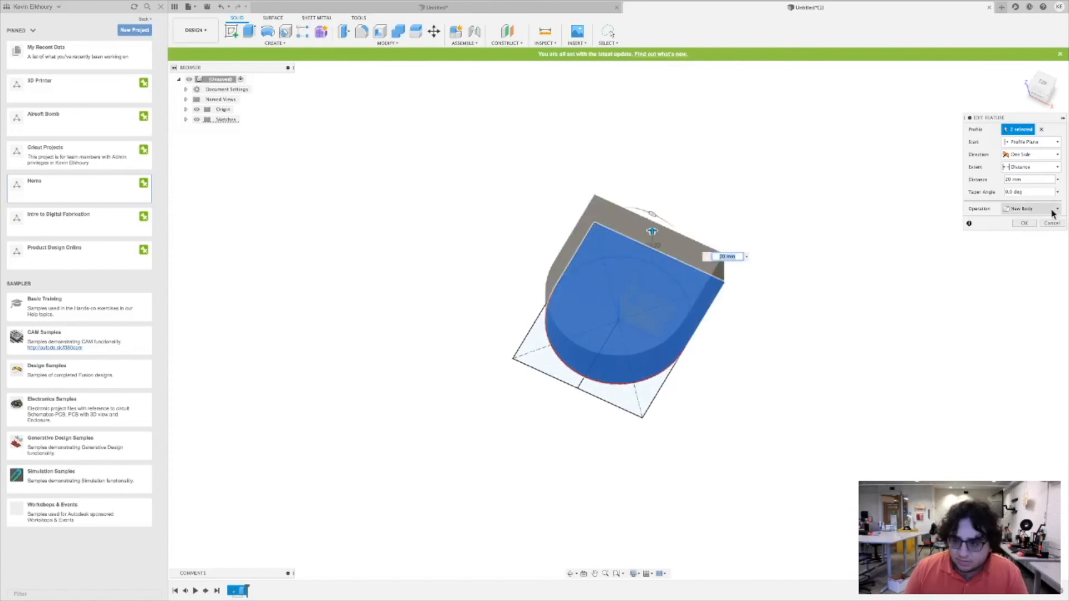
{"action": "left_click", "coordinate": [1027, 224]}
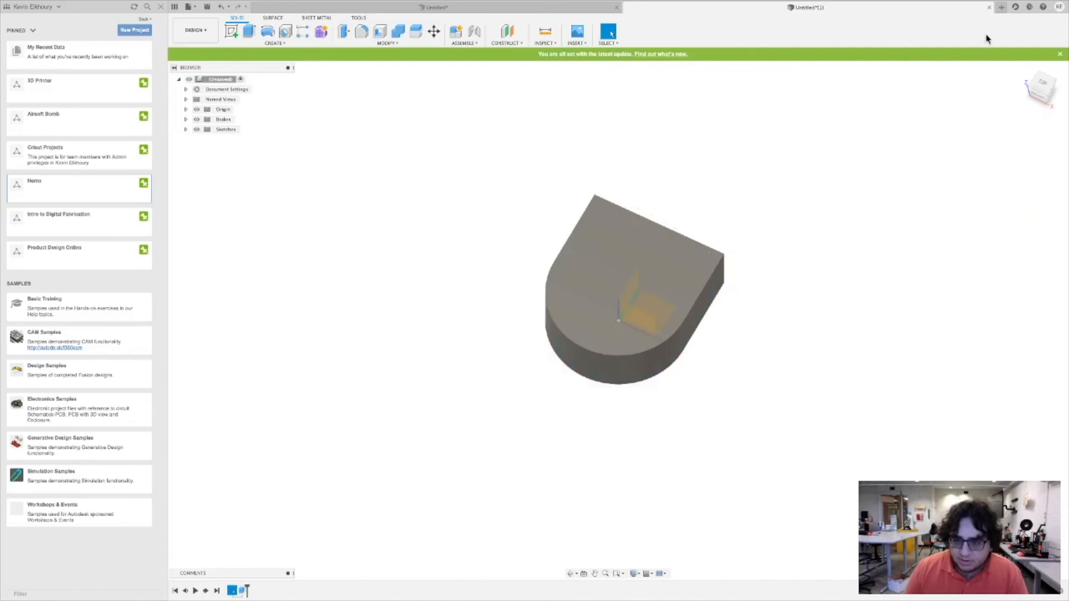
{"action": "left_click", "coordinate": [1042, 90]}
{"action": "mouse_move", "coordinate": [835, 278]}
{"action": "middle_mouse_down", "text": "shift"}
{"action": "mouse_move", "coordinate": [780, 251]}
{"action": "mouse_move", "coordinate": [768, 195]}
{"action": "mouse_move", "coordinate": [812, 573]}
{"action": "mouse_move", "coordinate": [750, 51]}
{"action": "mouse_move", "coordinate": [840, 138]}
{"action": "mouse_move", "coordinate": [754, 134]}
{"action": "mouse_move", "coordinate": [769, 72]}
{"action": "middle_mouse_up", "text": "shift"}
{"action": "left_click", "coordinate": [1024, 70]}
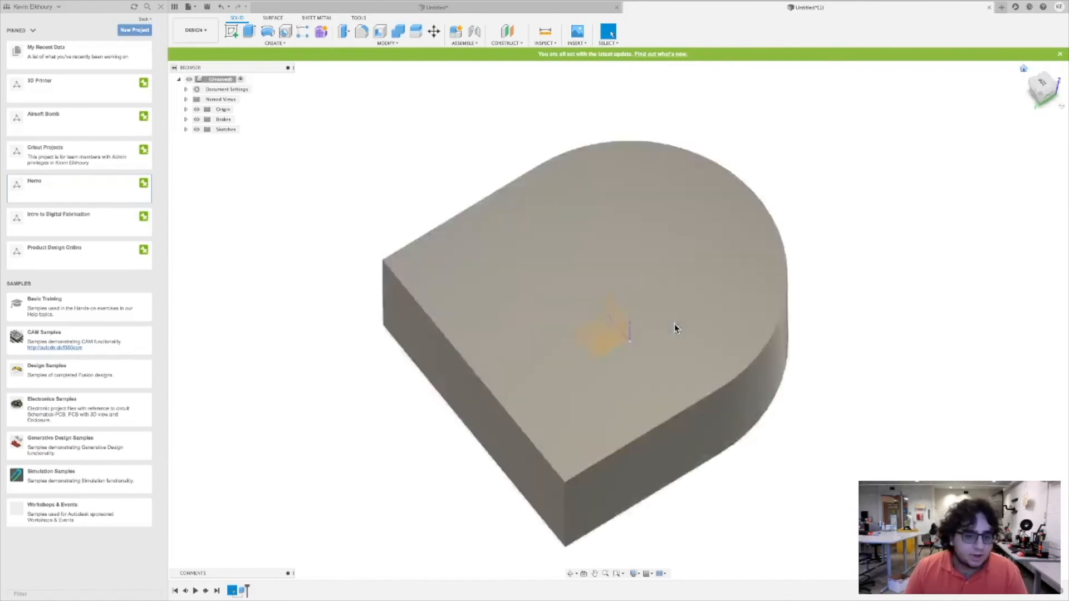